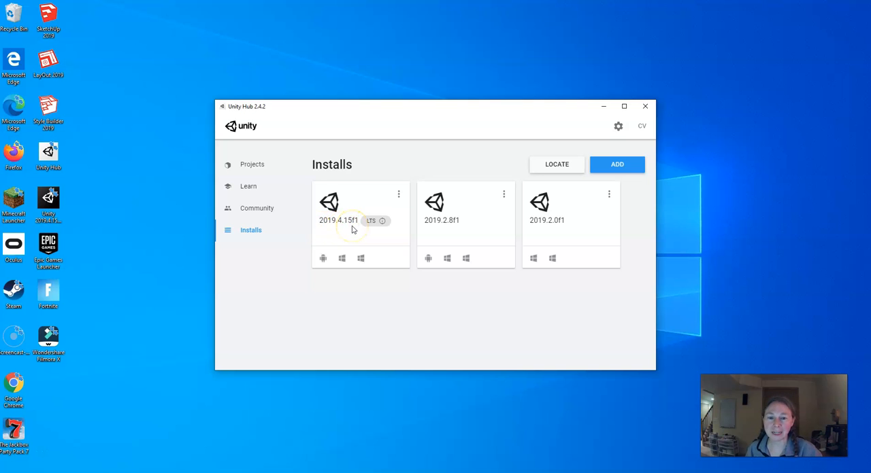
- Create a new Unity project named Demo4 from the High Definition RP template in E:\dawnstuff\vr
{"action": "left_click", "coordinate": [254, 165]}
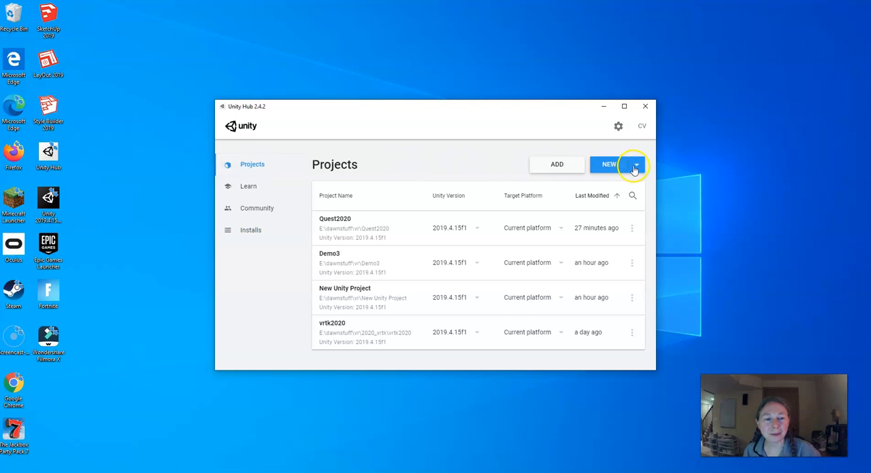
{"action": "left_click", "coordinate": [619, 164]}
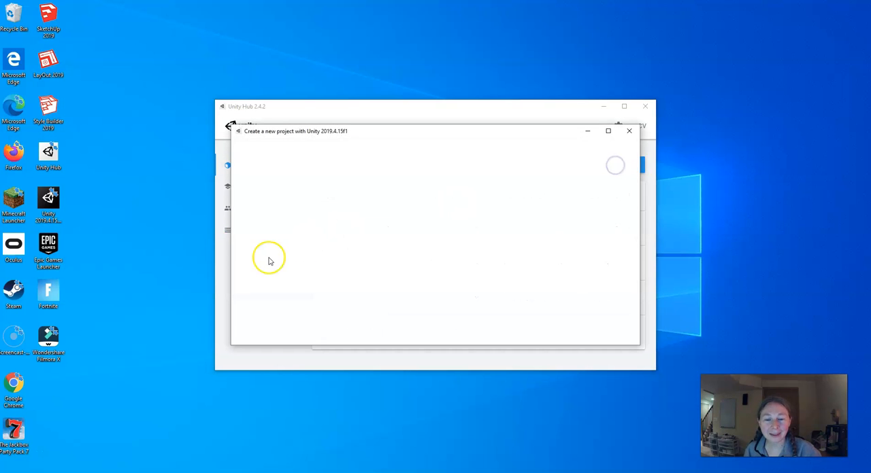
{"action": "left_click", "coordinate": [347, 276]}
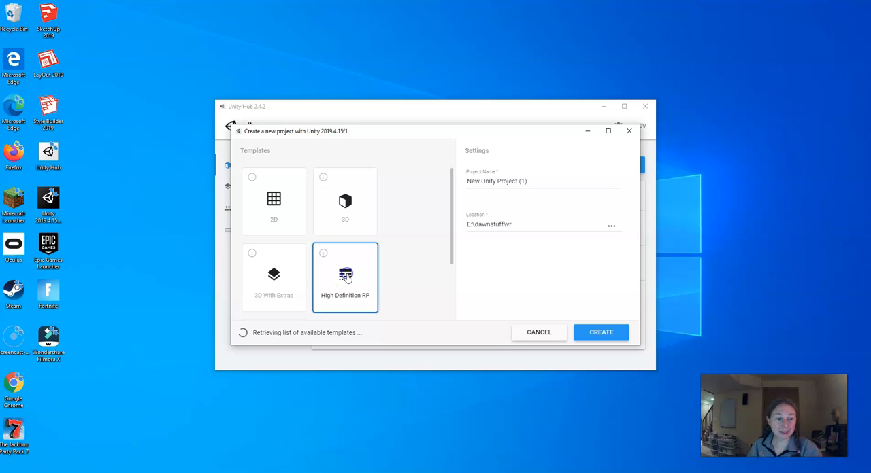
{"action": "left_click", "coordinate": [530, 181]}
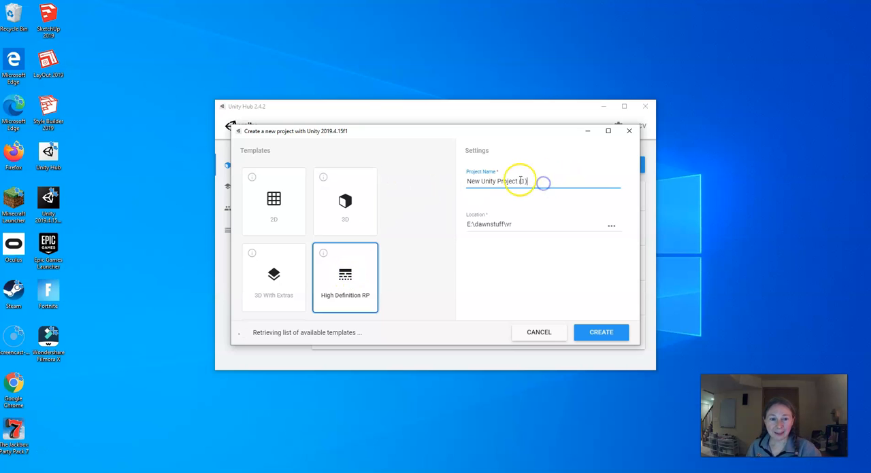
{"action": "triple_click", "coordinate": [529, 181]}
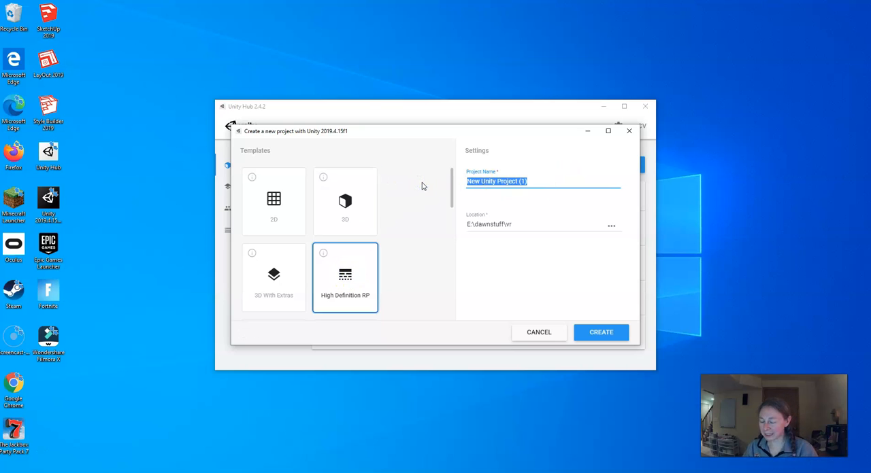
{"action": "type", "text": "Demo4"}
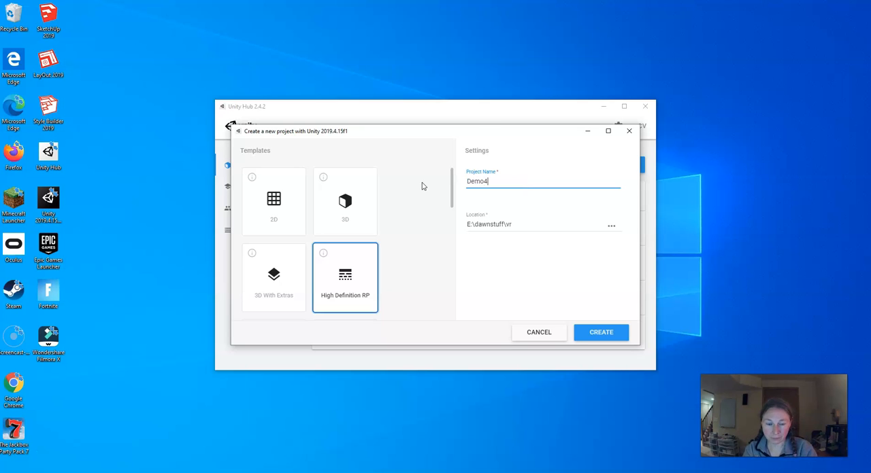
{"action": "left_click", "coordinate": [605, 331]}
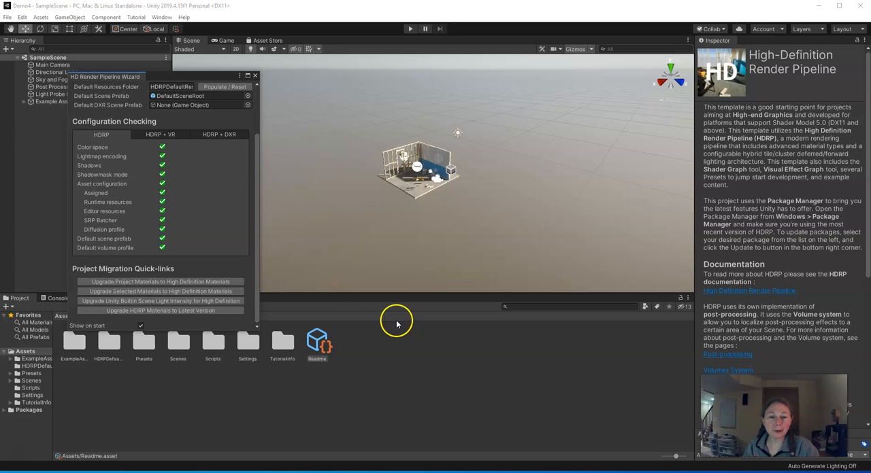
- Fix the XR Management Package check in the HDRP + VR configuration of the Render Pipeline Wizard
{"action": "left_click_drag", "start_coordinate": [170, 77], "coordinate": [209, 70]}
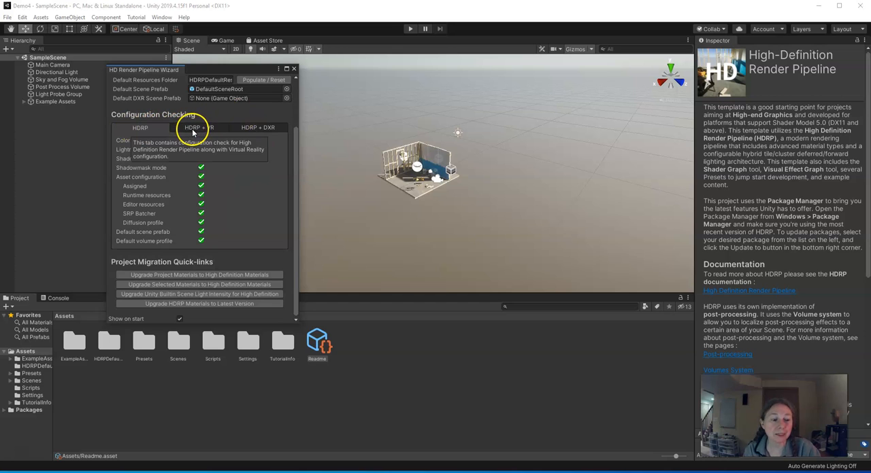
{"action": "left_click", "coordinate": [192, 132]}
{"action": "scroll", "coordinate": [223, 221], "scroll_direction": "down", "scroll_amount": 3}
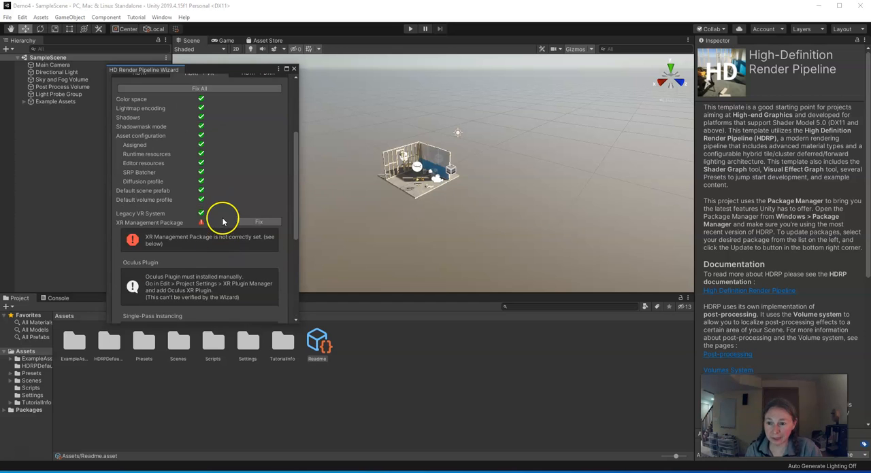
{"action": "scroll", "coordinate": [222, 221], "scroll_direction": "down", "scroll_amount": 2}
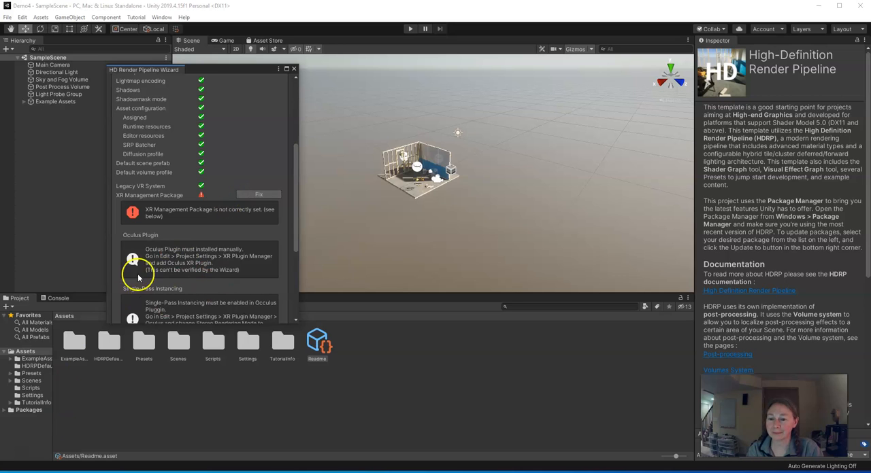
{"action": "left_click", "coordinate": [258, 196]}
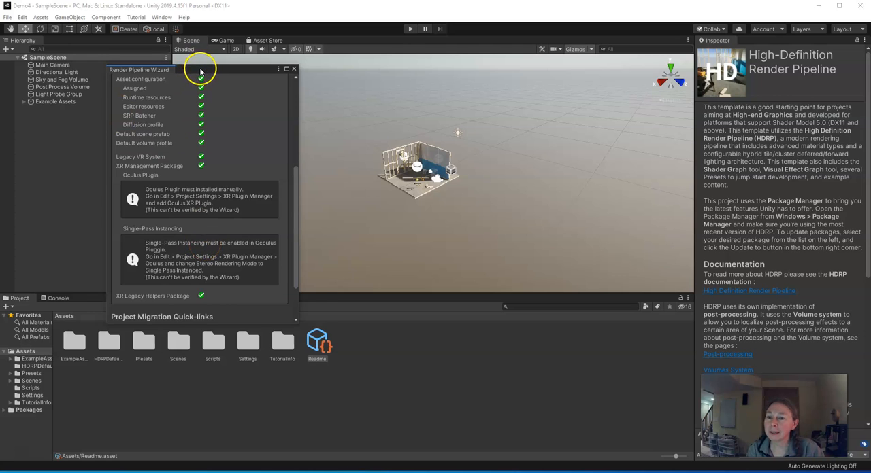
- Enable Oculus as the desktop plug-in provider under XR Plug-in Management, and close the project settings and the pipeline wizard
{"action": "left_click_drag", "start_coordinate": [200, 71], "coordinate": [223, 75]}
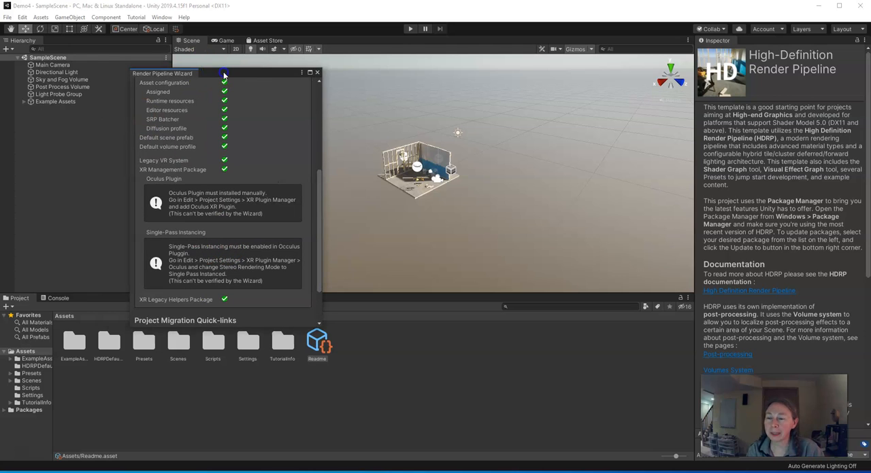
{"action": "left_click", "coordinate": [23, 17]}
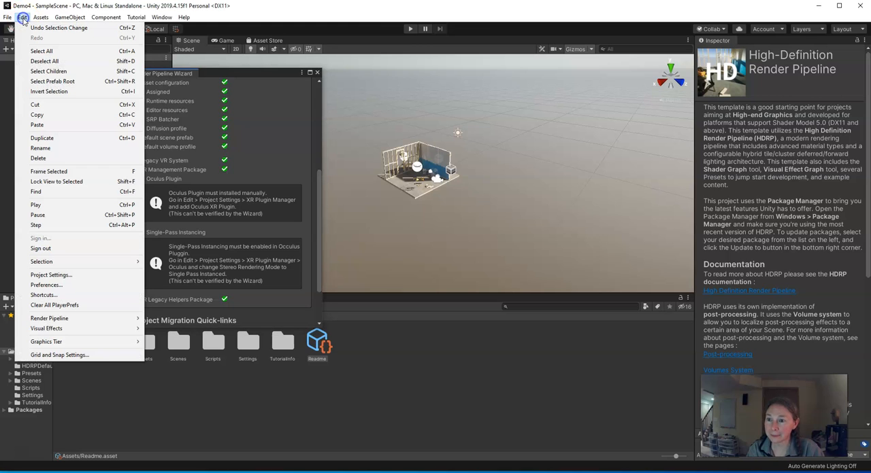
{"action": "left_click", "coordinate": [60, 274]}
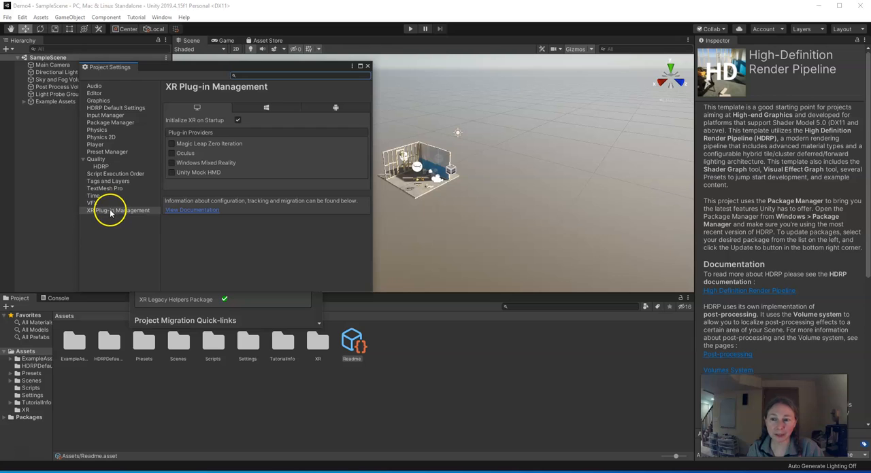
{"action": "left_click", "coordinate": [172, 153]}
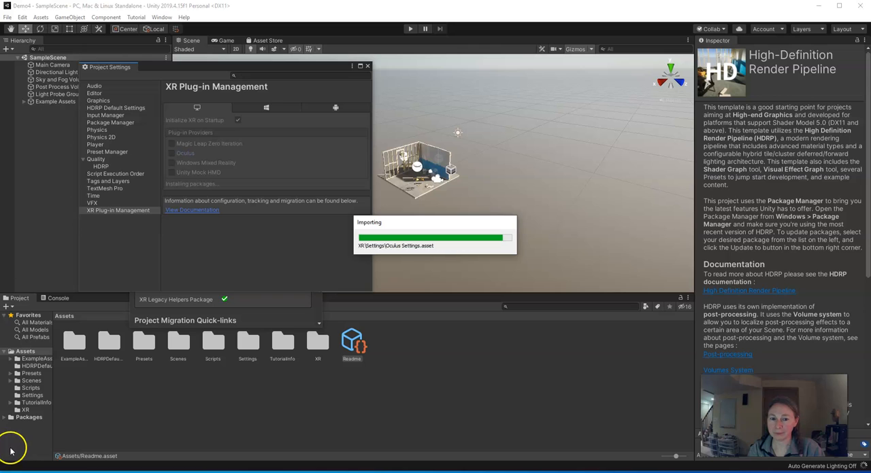
{"action": "left_click", "coordinate": [368, 68]}
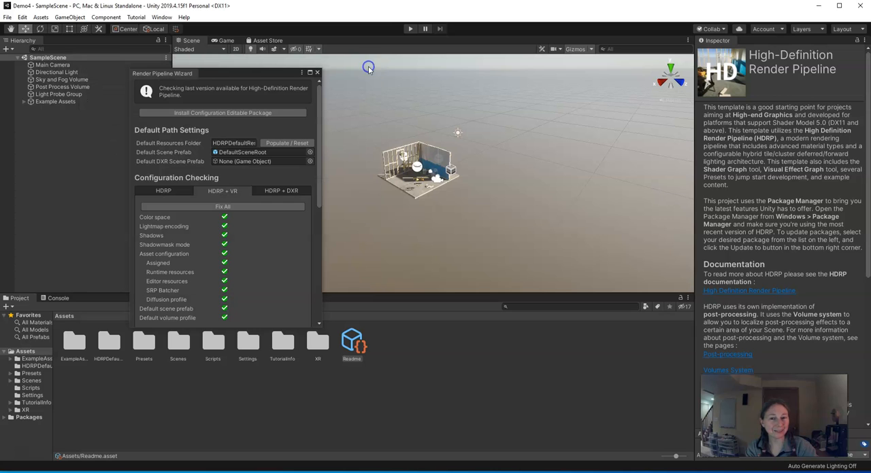
{"action": "left_click", "coordinate": [317, 74]}
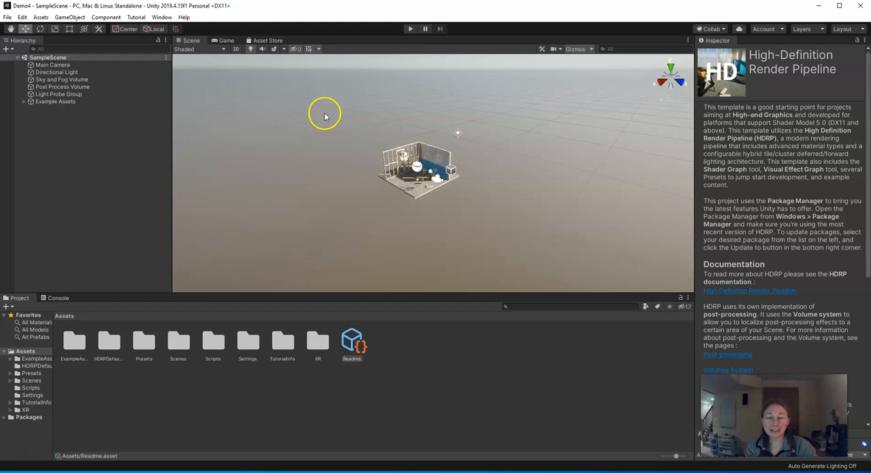
- Show preview packages in the Package Manager
{"action": "left_click", "coordinate": [162, 19]}
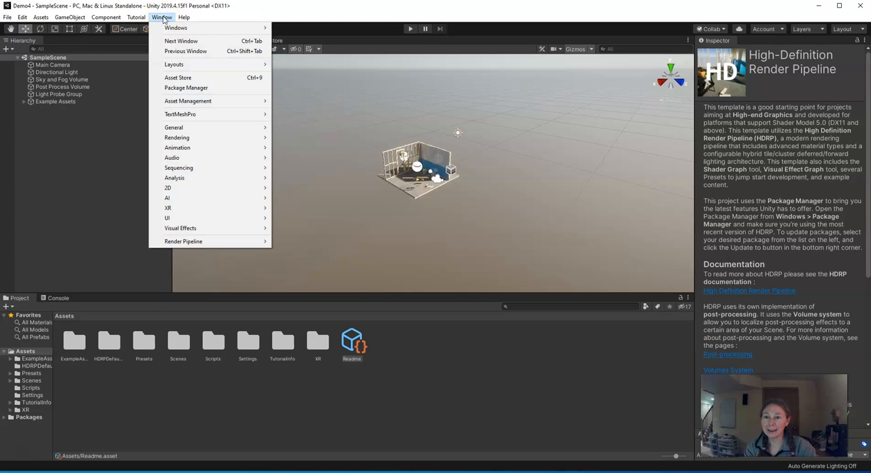
{"action": "left_click", "coordinate": [179, 88]}
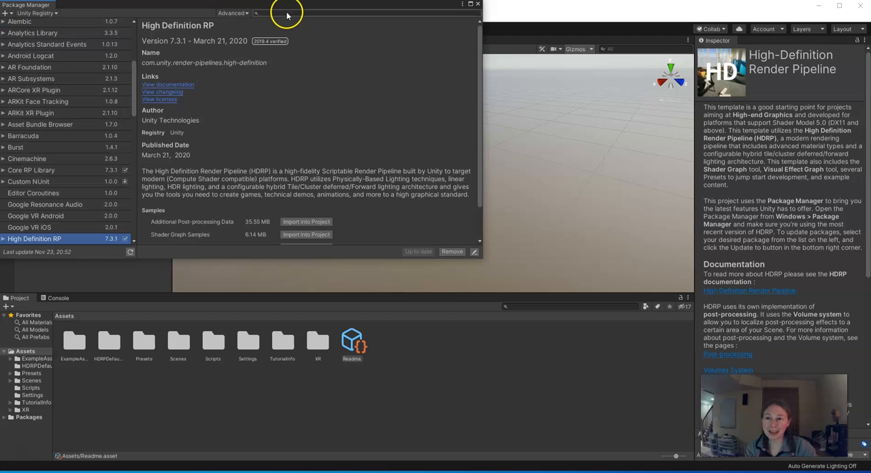
{"action": "left_click", "coordinate": [246, 15]}
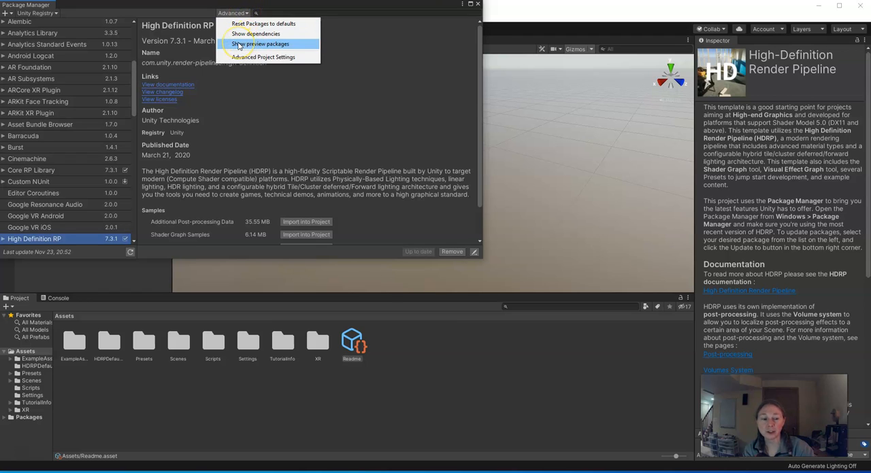
{"action": "left_click", "coordinate": [239, 44]}
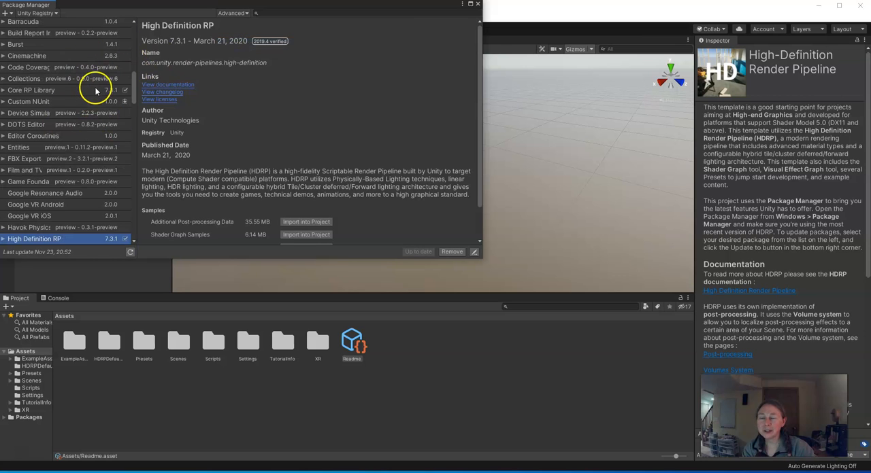
- Install the XR Interaction Toolkit 0.10.0-preview.7 package and agree to enable the new input system backends with an editor restart
{"action": "scroll", "coordinate": [87, 144], "scroll_direction": "down", "scroll_amount": 20}
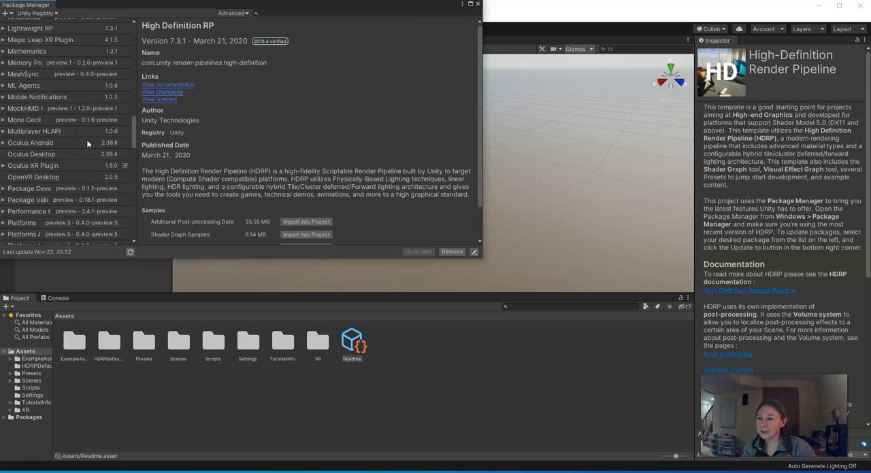
{"action": "scroll", "coordinate": [87, 139], "scroll_direction": "down", "scroll_amount": 8}
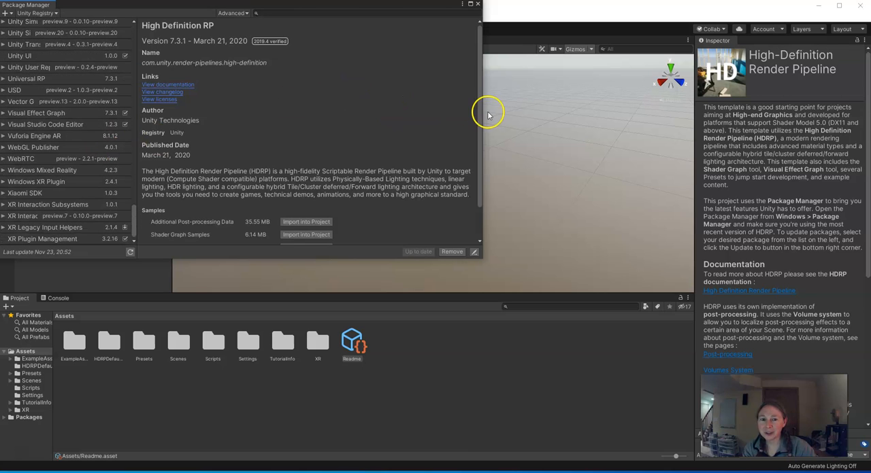
{"action": "left_click_drag", "start_coordinate": [483, 113], "coordinate": [565, 113]}
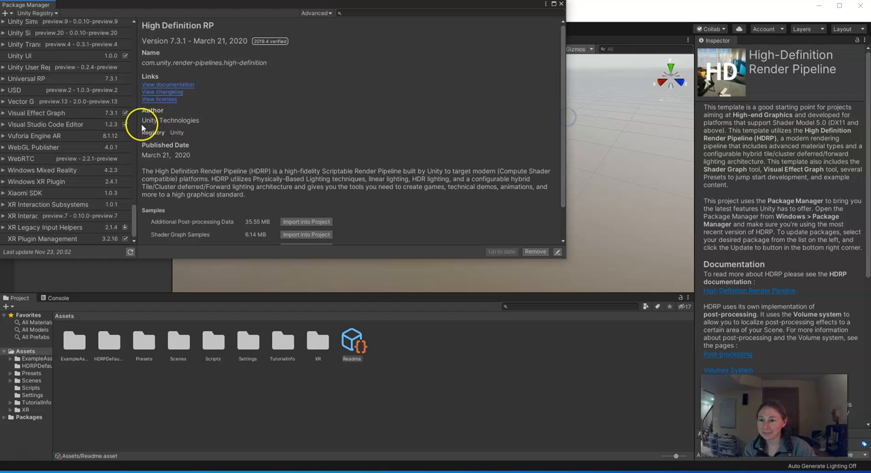
{"action": "left_click_drag", "start_coordinate": [137, 126], "coordinate": [191, 126]}
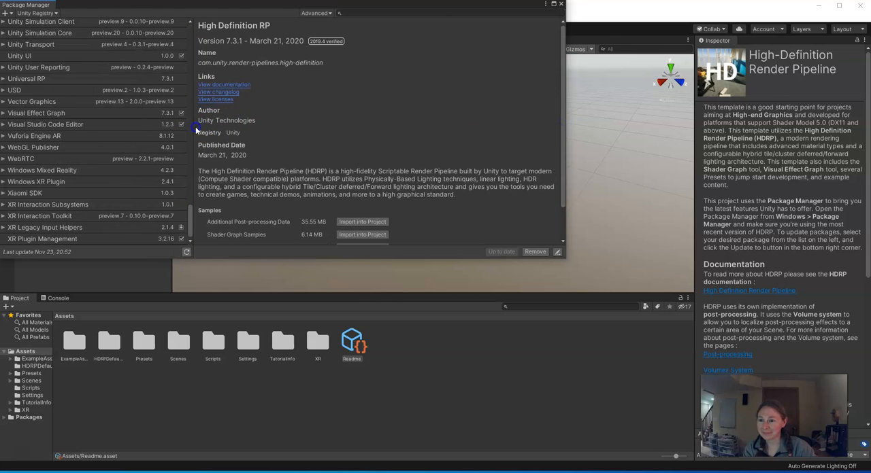
{"action": "left_click", "coordinate": [38, 218]}
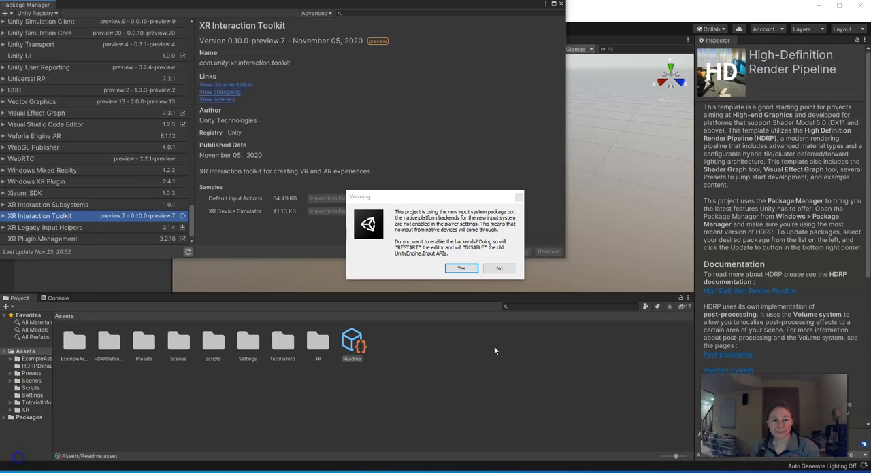
{"action": "left_click", "coordinate": [459, 268]}
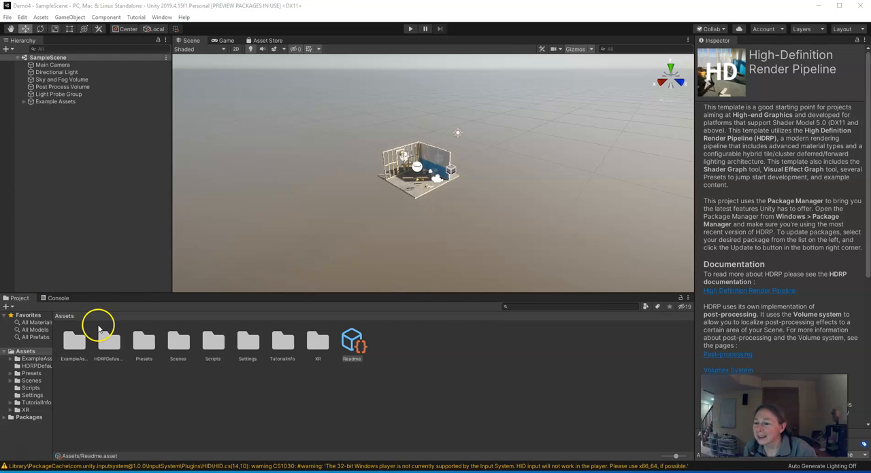
- Create a new scene named Demo4 in the Assets/Scenes folder and open it
{"action": "left_click", "coordinate": [27, 353]}
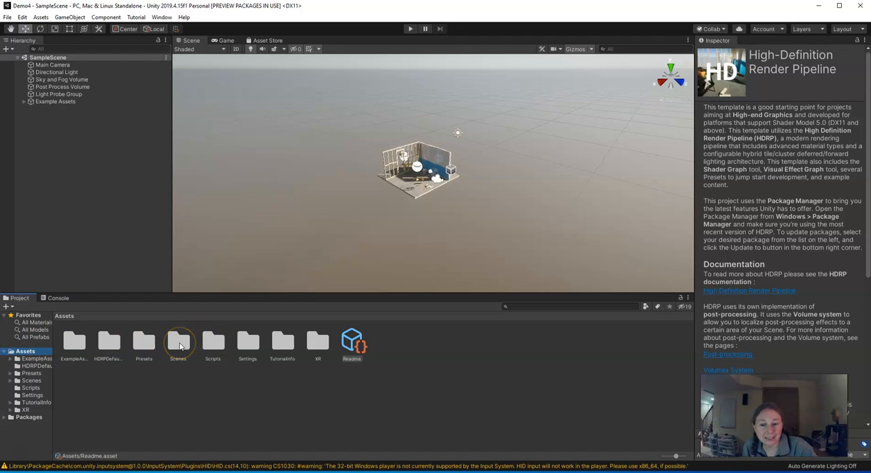
{"action": "double_click", "coordinate": [178, 342]}
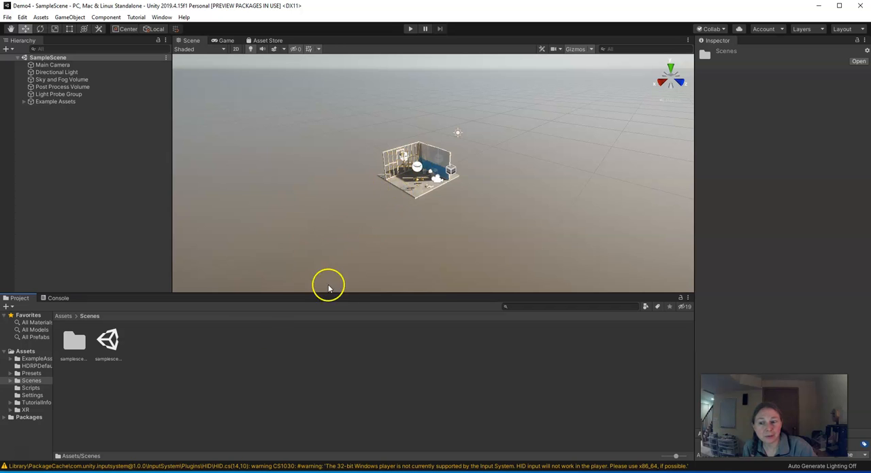
{"action": "right_click", "coordinate": [144, 344]}
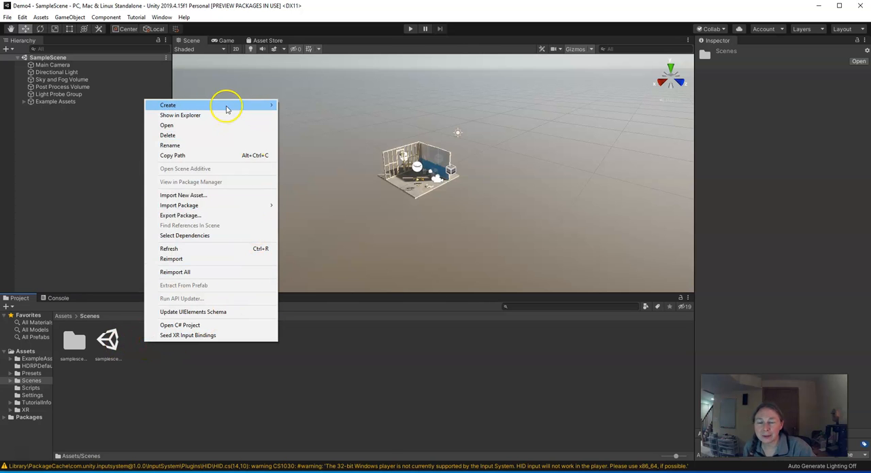
{"action": "mouse_move", "coordinate": [227, 107]}
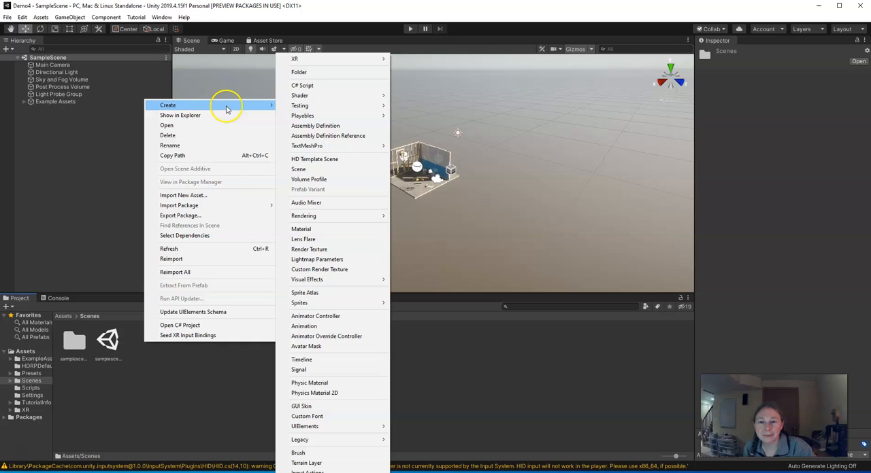
{"action": "left_click", "coordinate": [307, 171]}
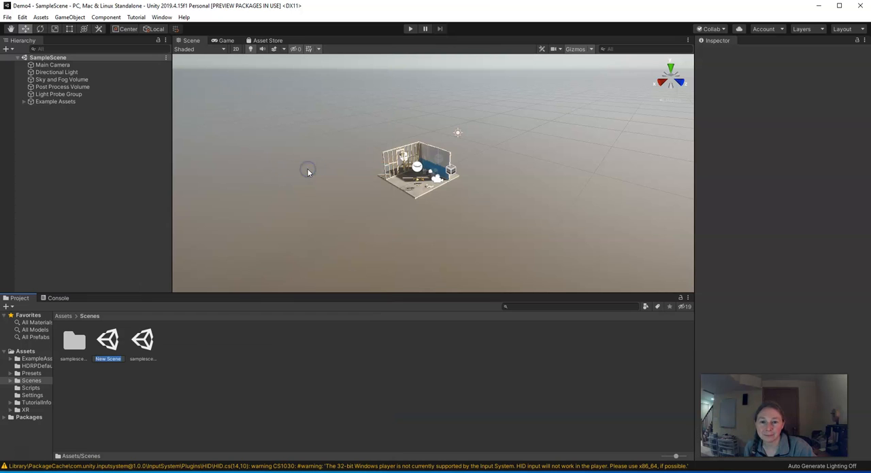
{"action": "type", "text": "Demo4"}
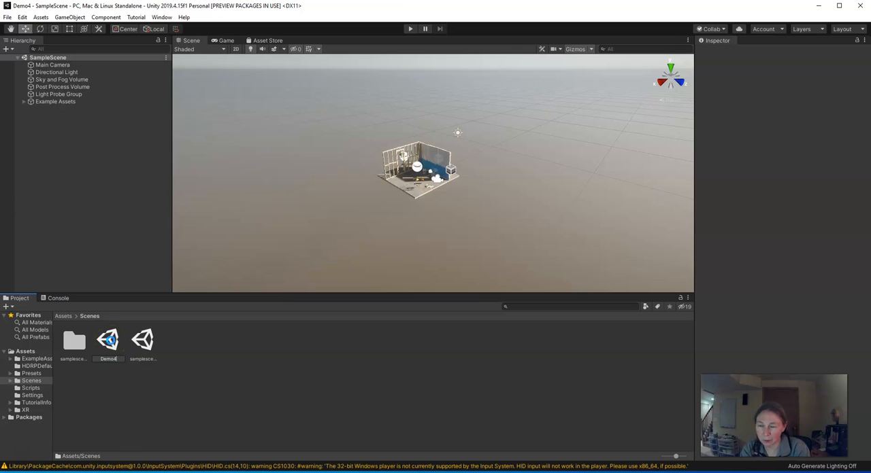
{"action": "left_click", "coordinate": [94, 351]}
{"action": "double_click", "coordinate": [107, 346]}
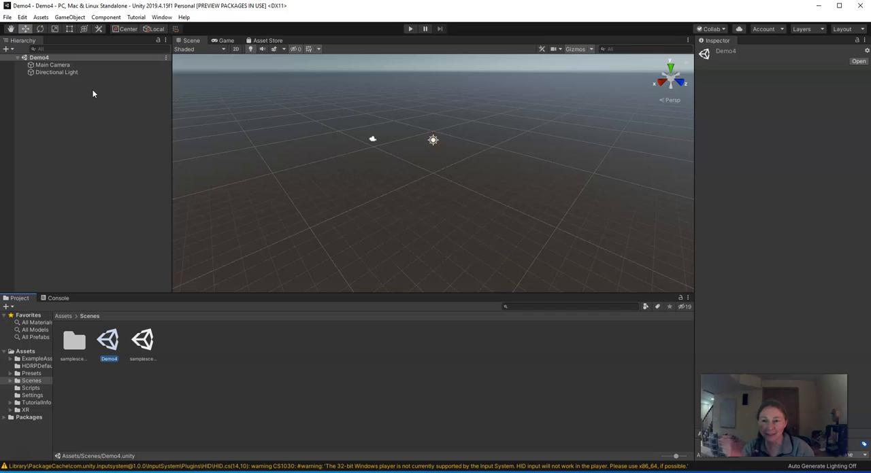
- Add a Room-Scale XR Rig (Action-based) to the Demo4 scene and test it briefly in play mode
{"action": "left_click", "coordinate": [66, 19]}
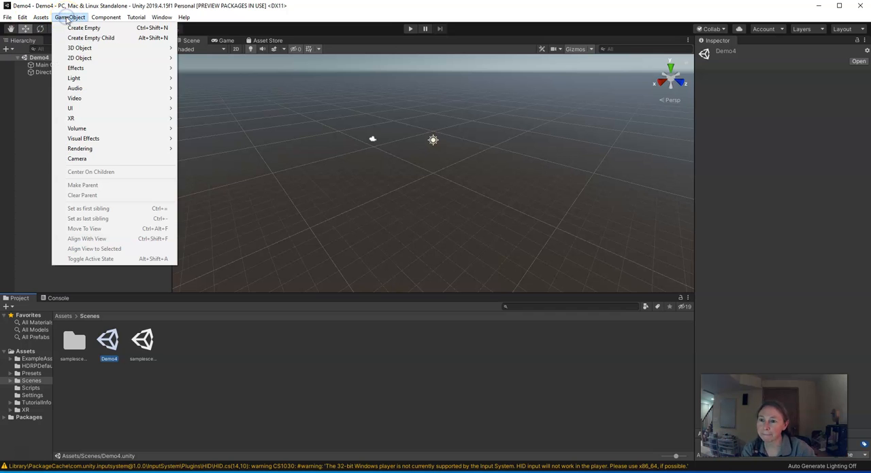
{"action": "mouse_move", "coordinate": [76, 121]}
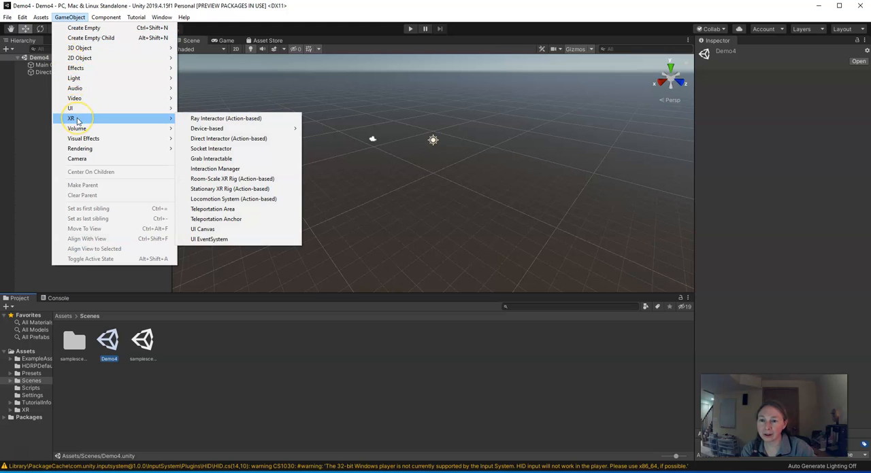
{"action": "left_click", "coordinate": [232, 179]}
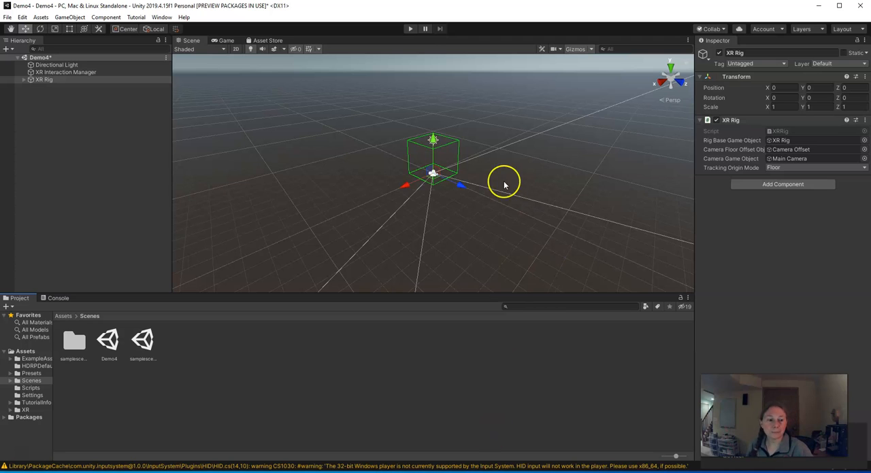
{"action": "left_click", "coordinate": [410, 29]}
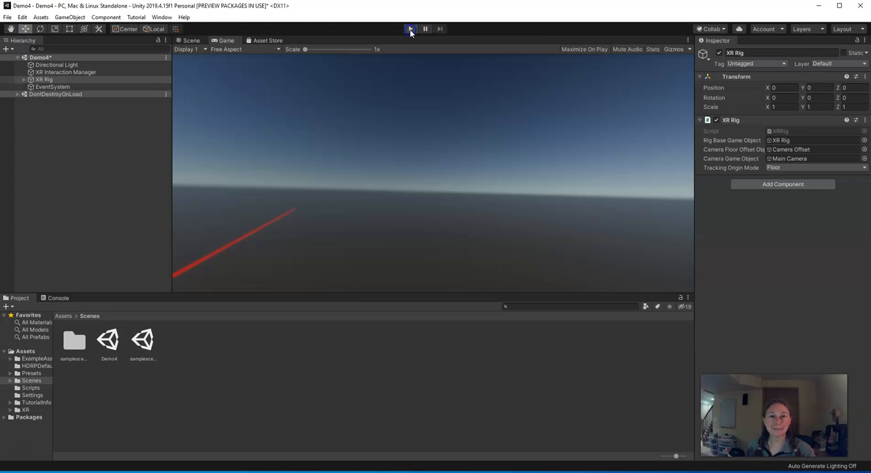
{"action": "left_click", "coordinate": [411, 29]}
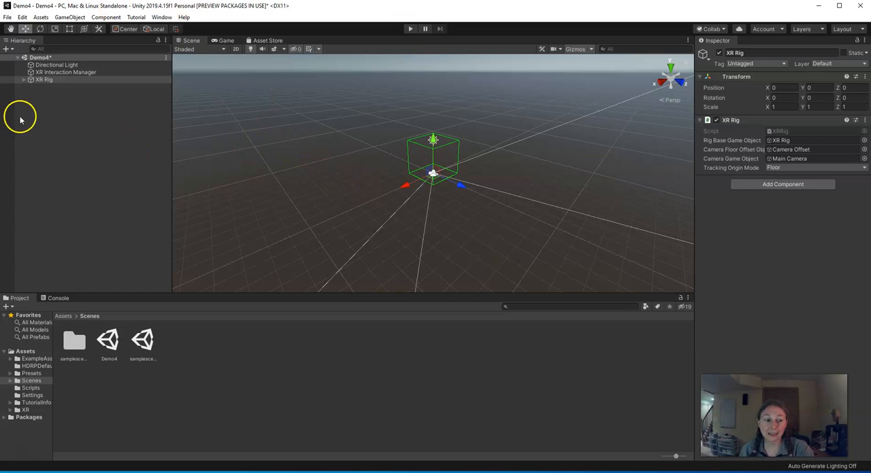
- Add a 3D plane to the Demo4 scene as the floor
{"action": "left_click", "coordinate": [66, 18]}
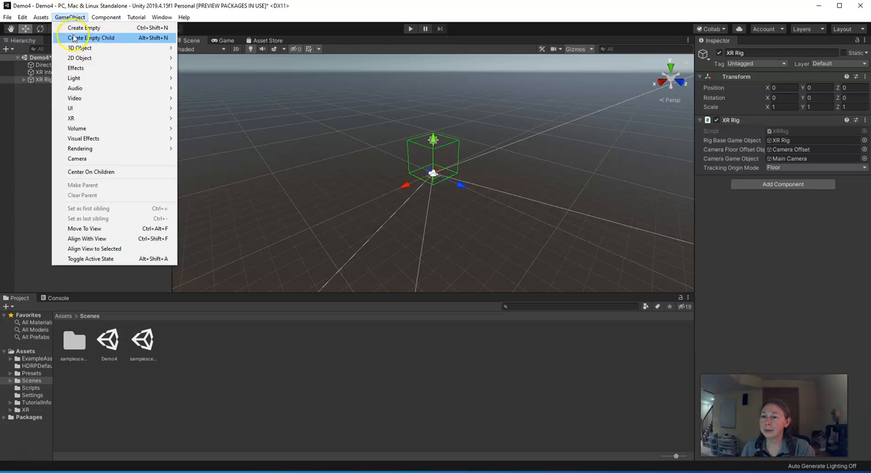
{"action": "left_click", "coordinate": [79, 49]}
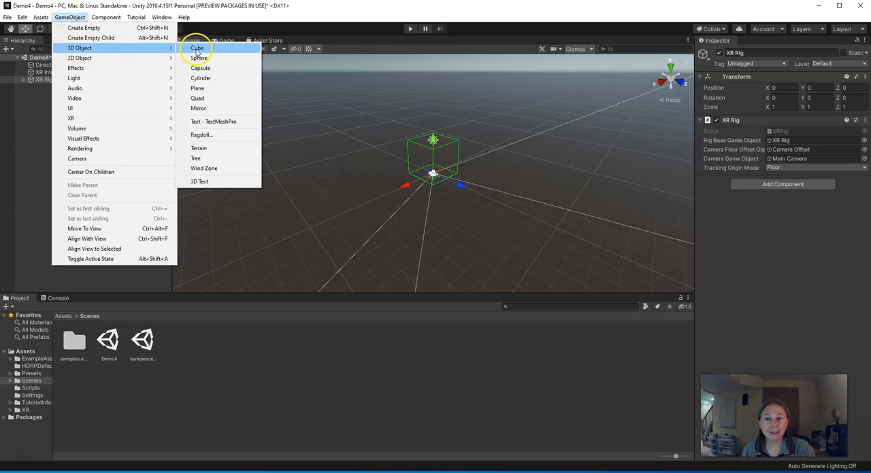
{"action": "left_click", "coordinate": [198, 88]}
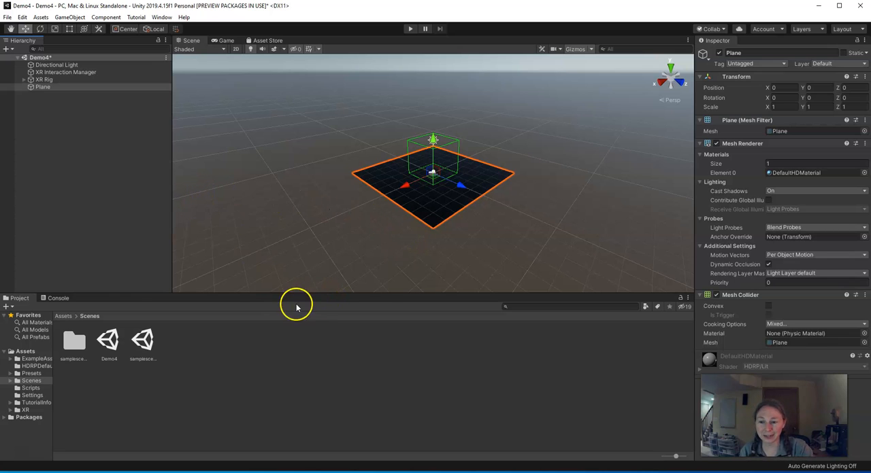
- Save Demo4 and copy the Post Process Volume from samplescene into the Demo4 scene
{"action": "double_click", "coordinate": [144, 341]}
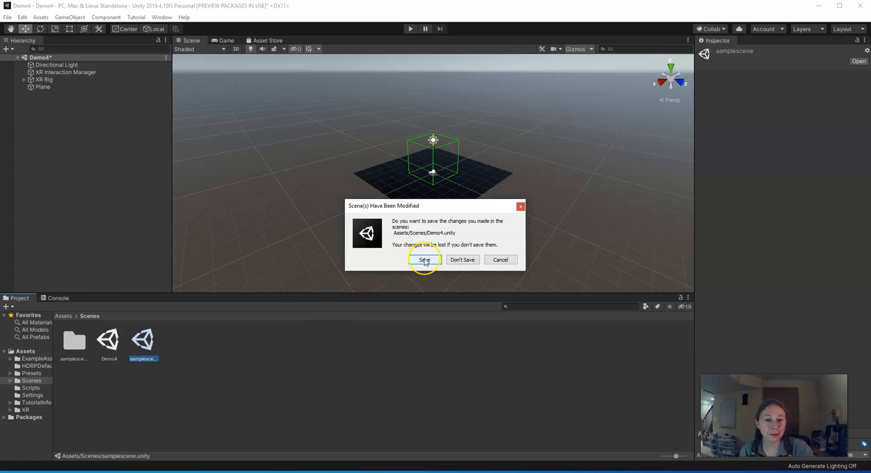
{"action": "left_click", "coordinate": [424, 260]}
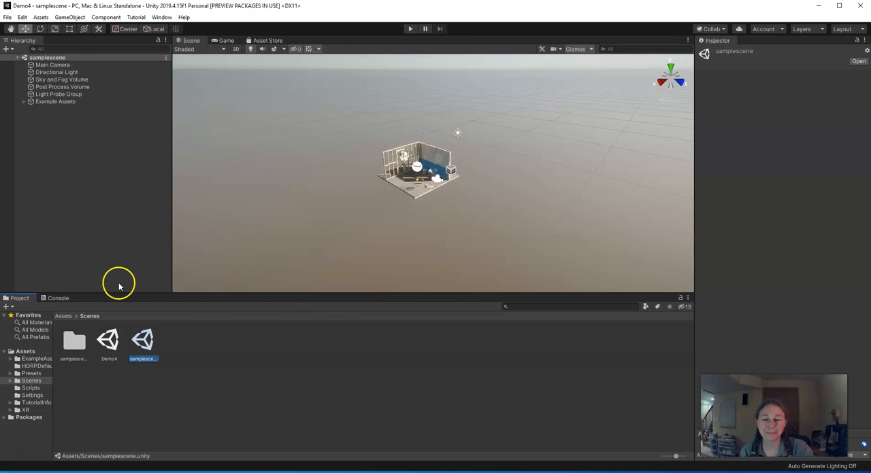
{"action": "left_click", "coordinate": [58, 87]}
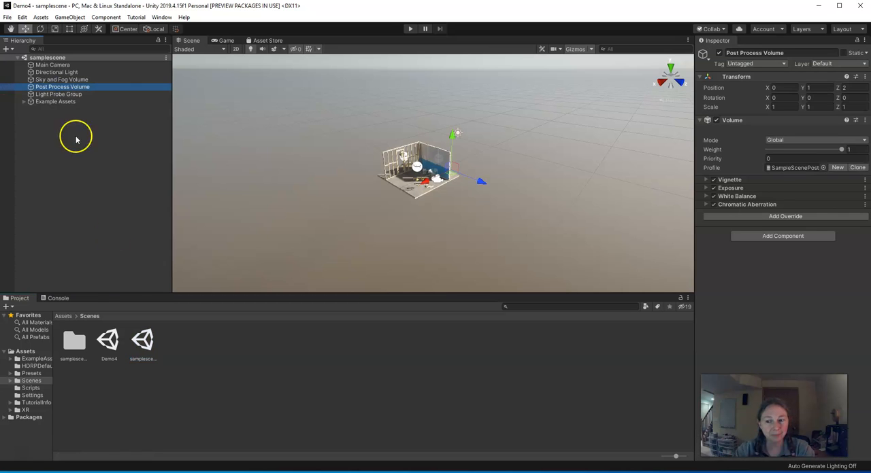
{"action": "double_click", "coordinate": [110, 340]}
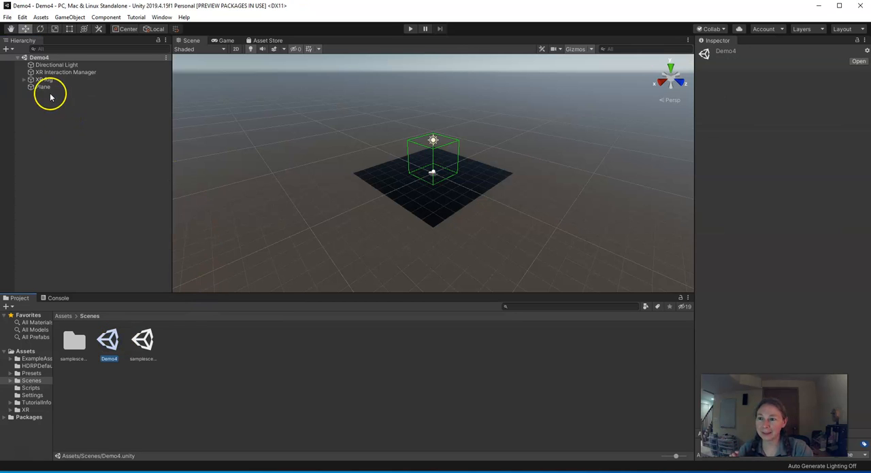
{"action": "left_click", "coordinate": [41, 58]}
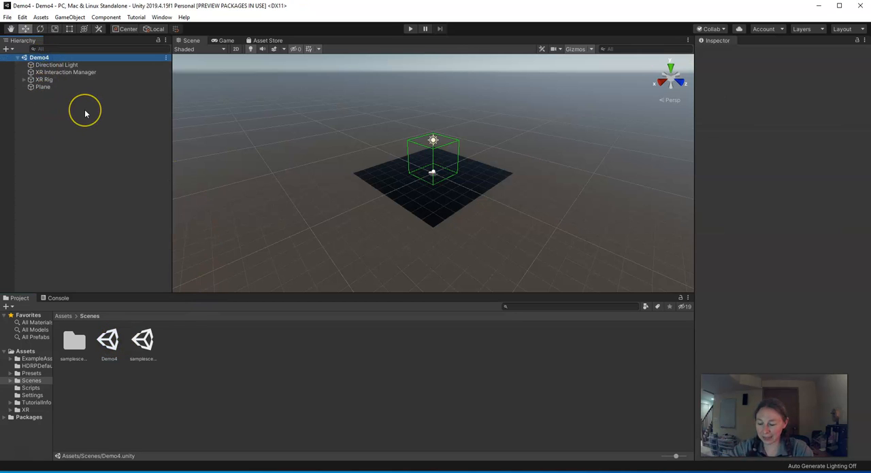
{"action": "key", "text": "ctrl+v"}
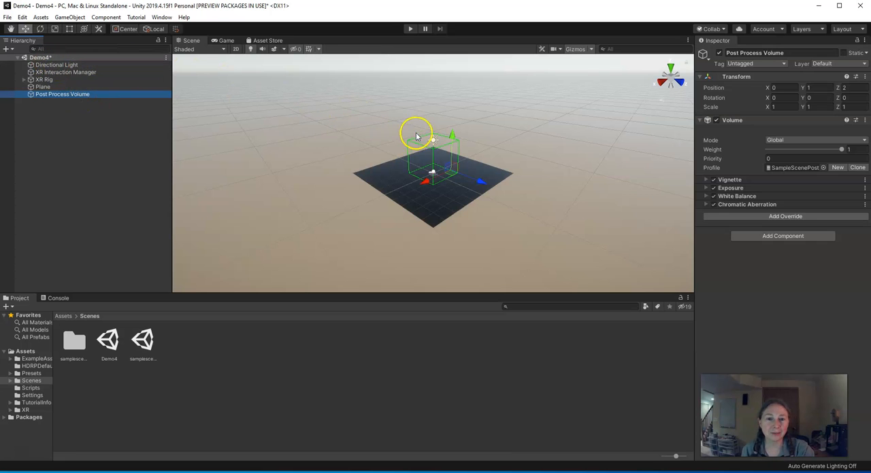
- Set the Directional Light's emission intensity to 1000 Lux
{"action": "left_click", "coordinate": [69, 64]}
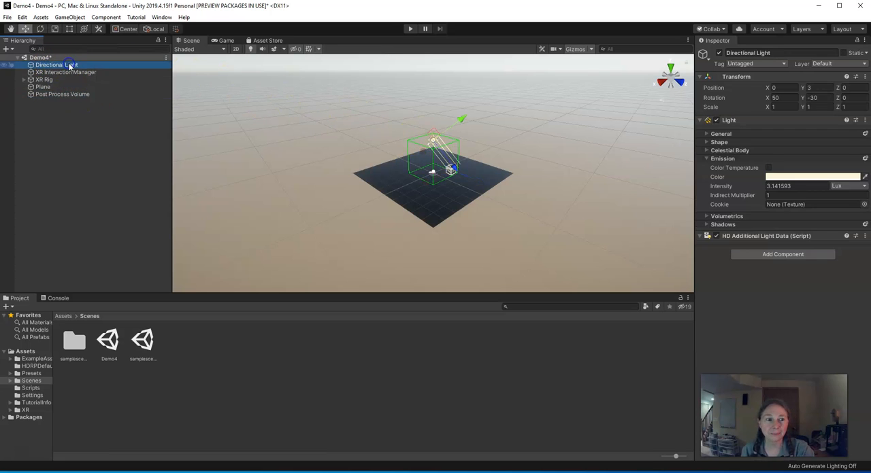
{"action": "left_click", "coordinate": [779, 186]}
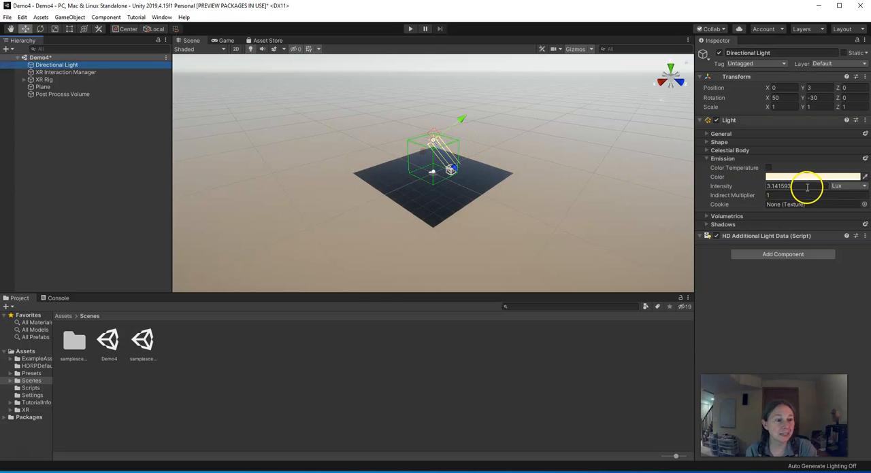
{"action": "double_click", "coordinate": [798, 186]}
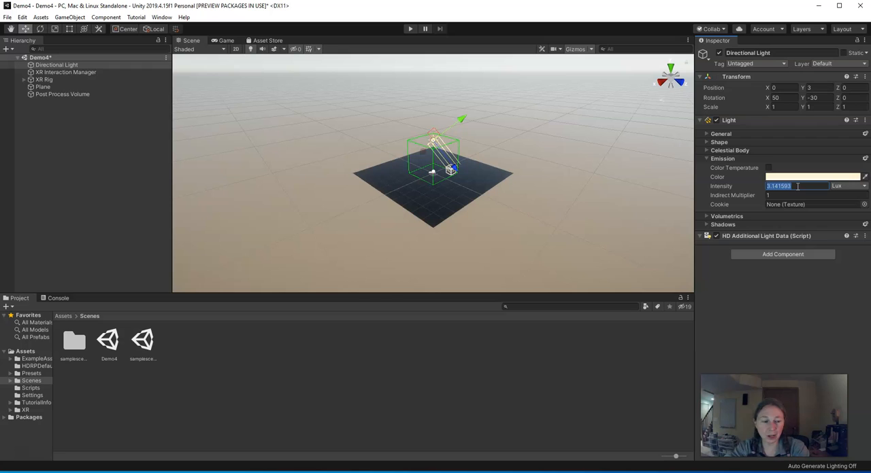
{"action": "type", "text": "1000"}
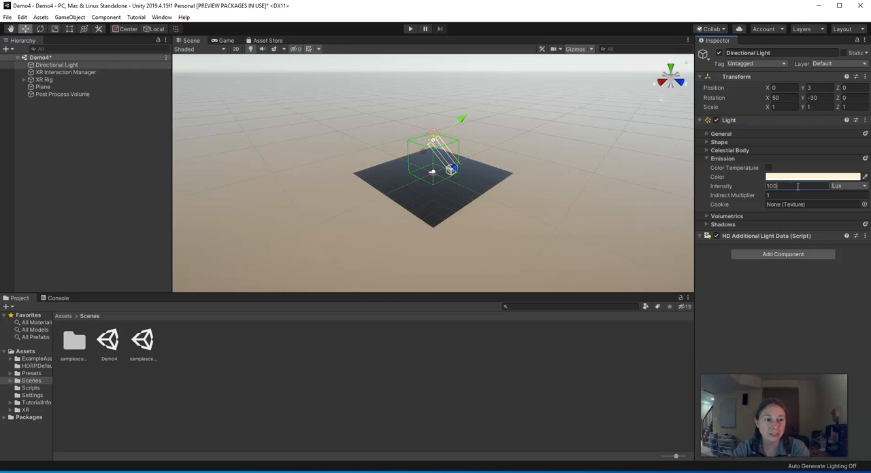
{"action": "left_click", "coordinate": [511, 231]}
{"action": "mouse_move", "coordinate": [511, 232]}
{"action": "left_mouse_down", "text": "alt"}
{"action": "mouse_move", "coordinate": [489, 227]}
{"action": "mouse_move", "coordinate": [496, 243]}
{"action": "mouse_move", "coordinate": [511, 243]}
{"action": "left_mouse_up", "text": "alt"}
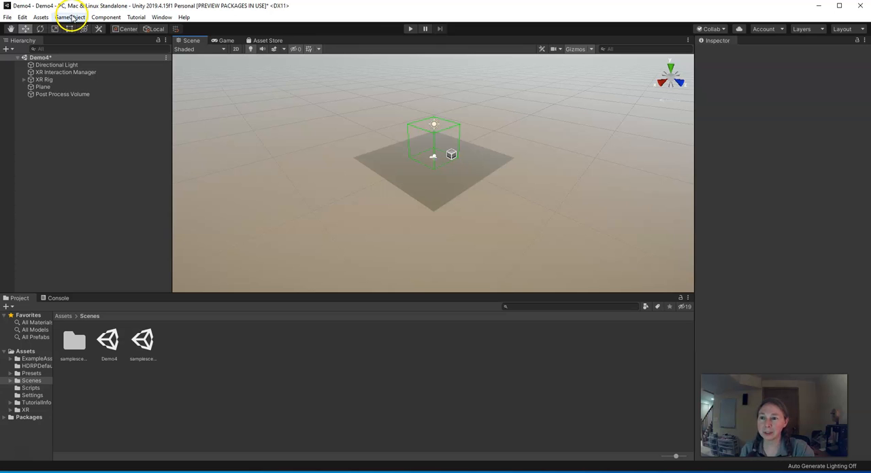
- Add a 3D sphere to the Demo4 scene
{"action": "left_click", "coordinate": [71, 17]}
{"action": "mouse_move", "coordinate": [72, 48]}
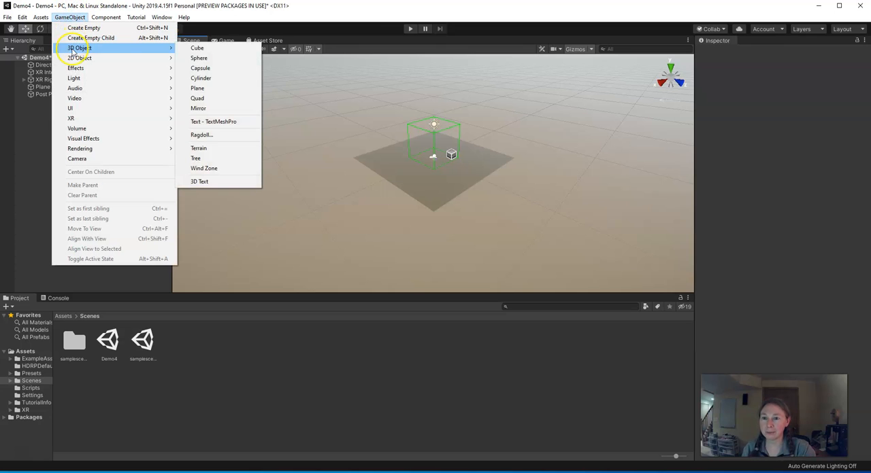
{"action": "left_click", "coordinate": [204, 59]}
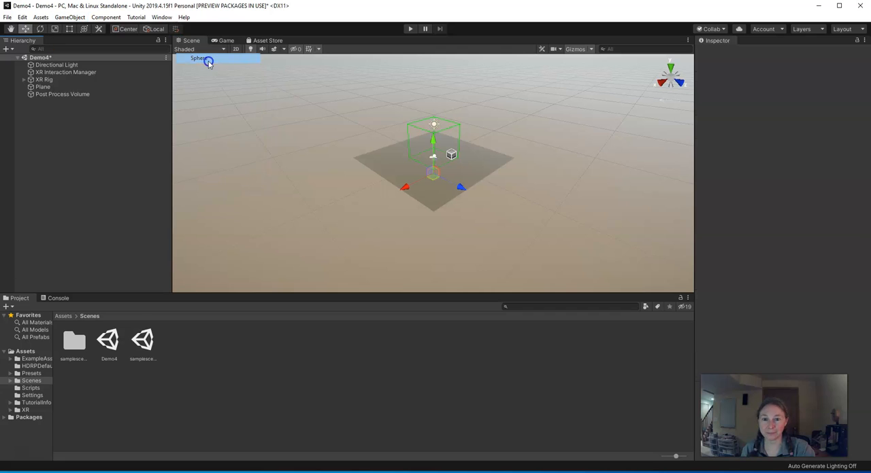
- Position the sphere on the plane at X 1.5, Y 0.5 and Z about 3.27
{"action": "mouse_move", "coordinate": [430, 151]}
{"action": "left_mouse_down"}
{"action": "mouse_move", "coordinate": [434, 131]}
{"action": "mouse_move", "coordinate": [434, 144]}
{"action": "left_mouse_up"}
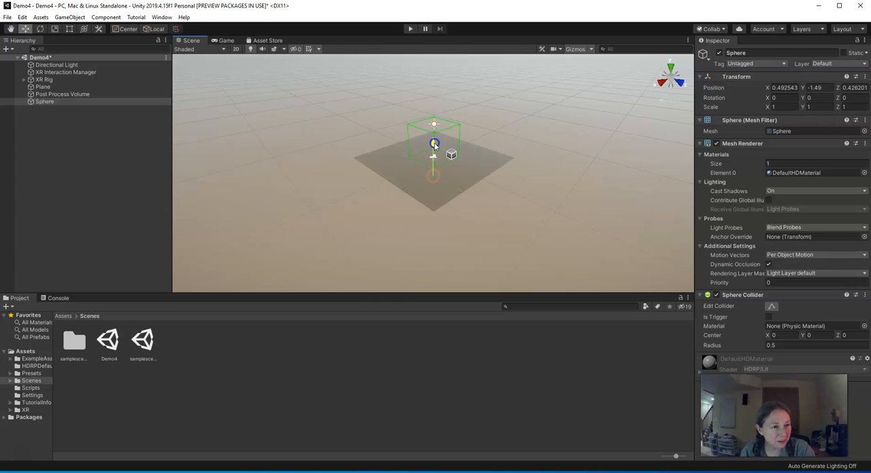
{"action": "left_click", "coordinate": [42, 87]}
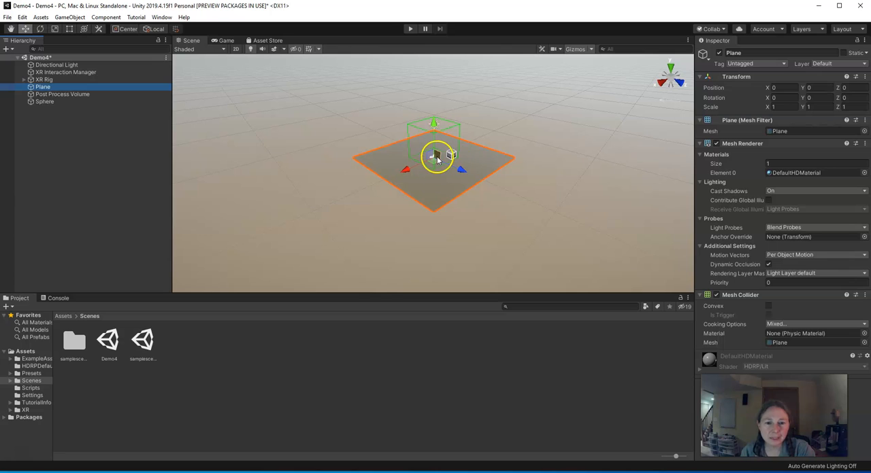
{"action": "left_click", "coordinate": [49, 102]}
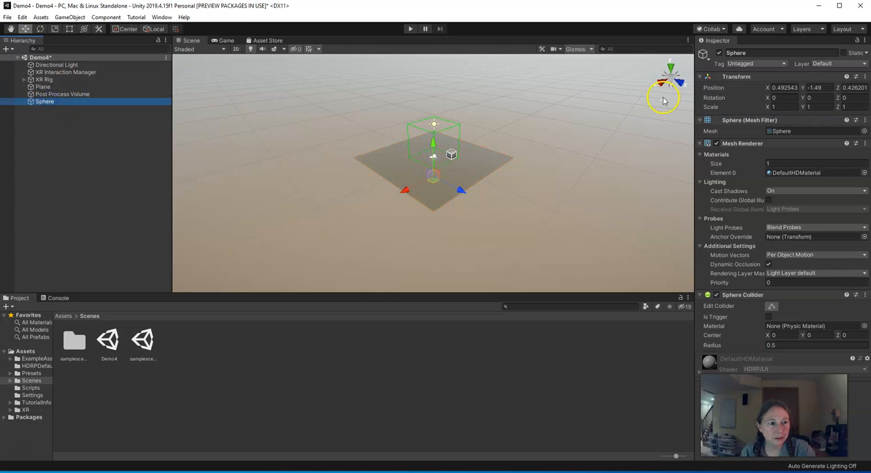
{"action": "left_click_drag", "start_coordinate": [459, 189], "coordinate": [438, 145]}
{"action": "left_click", "coordinate": [782, 87]}
{"action": "left_click", "coordinate": [784, 88]}
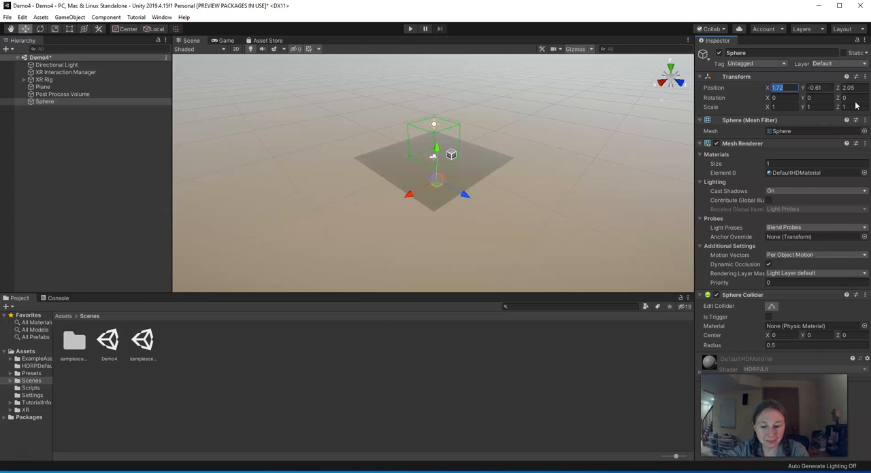
{"action": "type", "text": "1.5"}
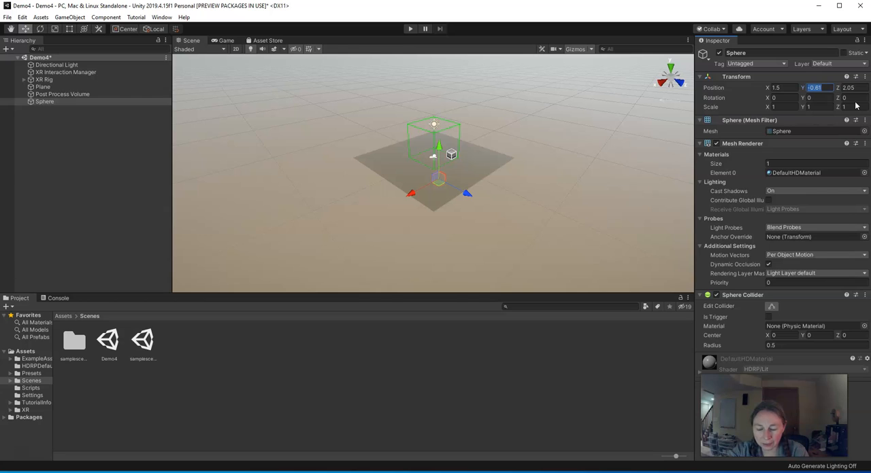
{"action": "type", "text": "0.5"}
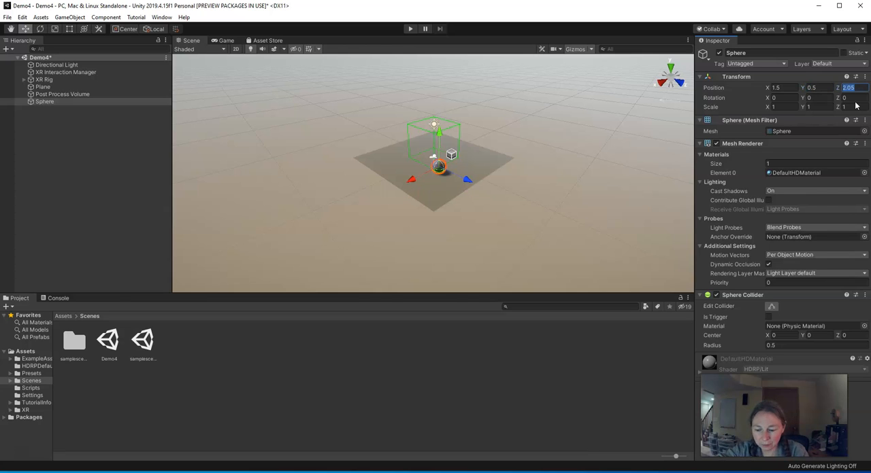
{"action": "mouse_move", "coordinate": [476, 185]}
{"action": "left_mouse_down"}
{"action": "mouse_move", "coordinate": [467, 186]}
{"action": "mouse_move", "coordinate": [476, 188]}
{"action": "left_mouse_up"}
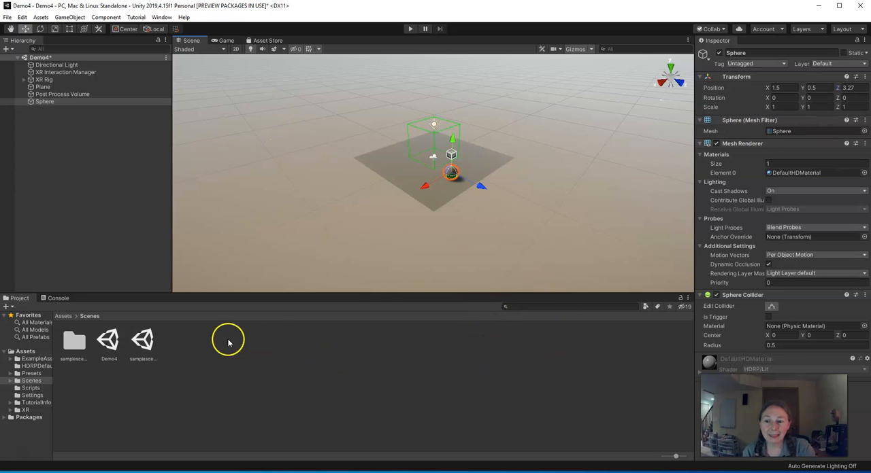
- Create a folder named Materials in the Assets folder and open it
{"action": "left_click", "coordinate": [25, 351]}
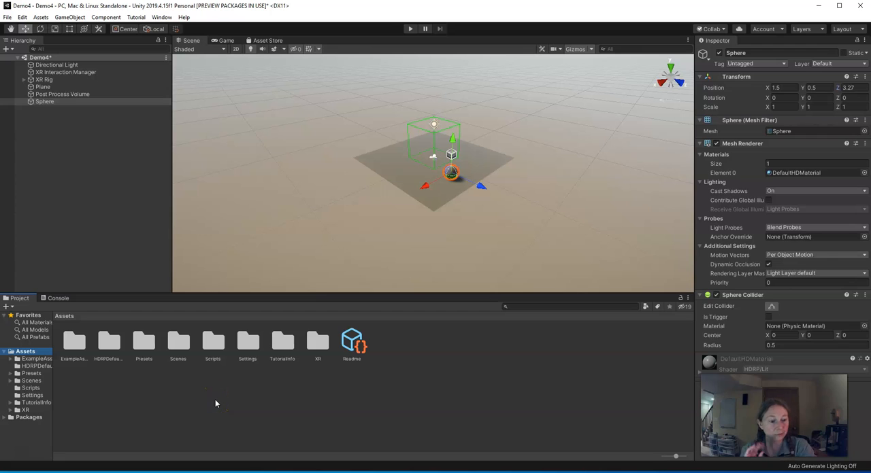
{"action": "right_click", "coordinate": [136, 397]}
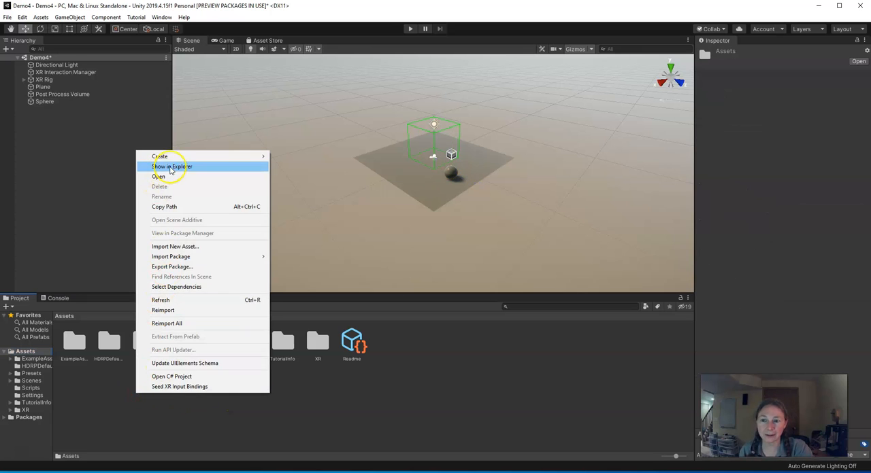
{"action": "mouse_move", "coordinate": [170, 159]}
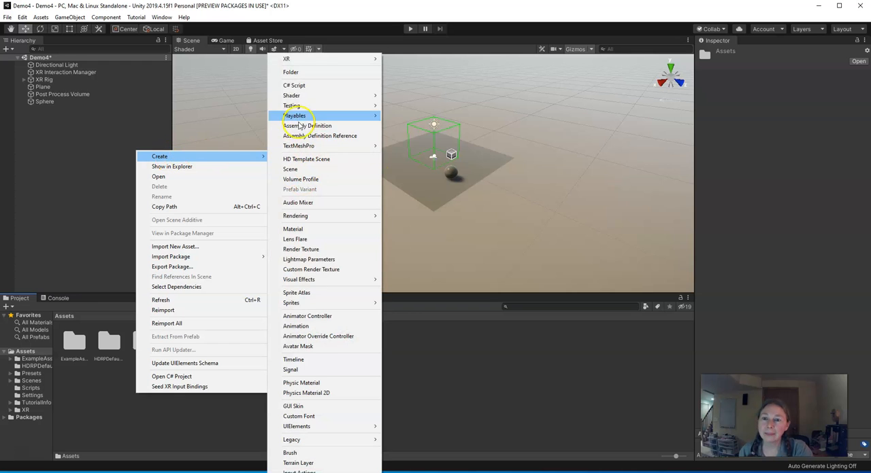
{"action": "left_click", "coordinate": [289, 74]}
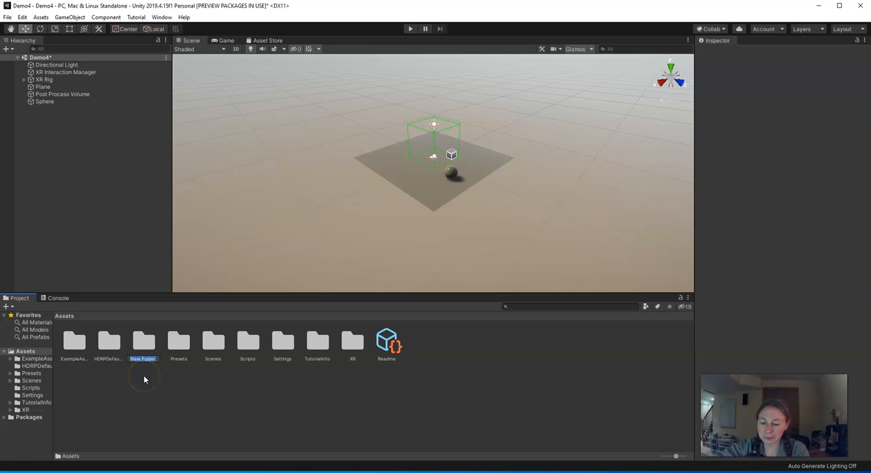
{"action": "type", "text": "Materials"}
{"action": "key", "text": "Return"}
{"action": "left_click", "coordinate": [136, 348]}
{"action": "double_click", "coordinate": [143, 348]}
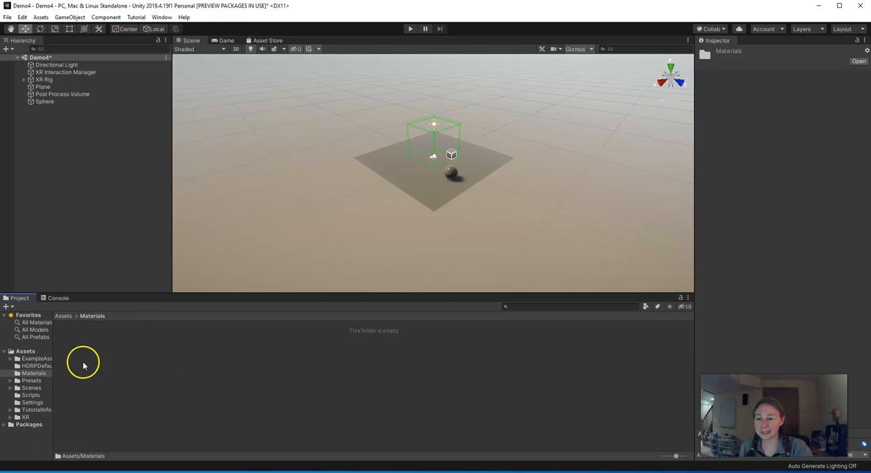
- Create a new material in the Assets/Materials folder
{"action": "right_click", "coordinate": [117, 347]}
{"action": "mouse_move", "coordinate": [157, 109]}
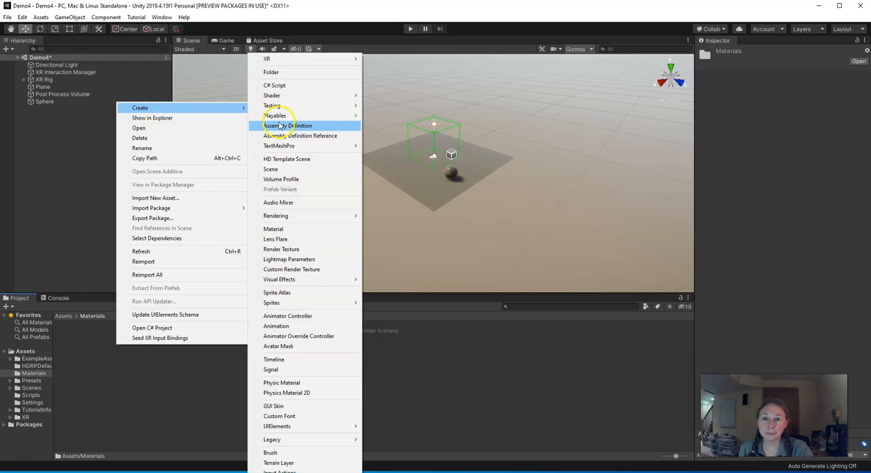
{"action": "left_click", "coordinate": [273, 228]}
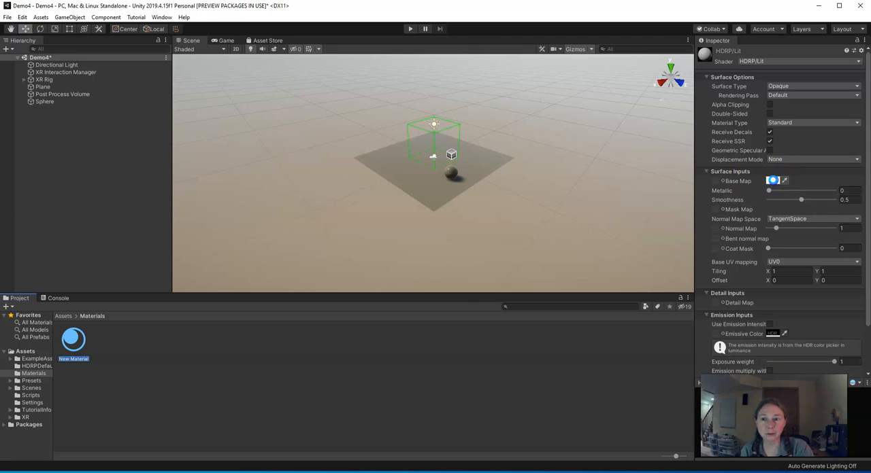
- Set the new material's base map colour to blue 1102F6 and apply the material to the sphere
{"action": "left_click", "coordinate": [773, 180]}
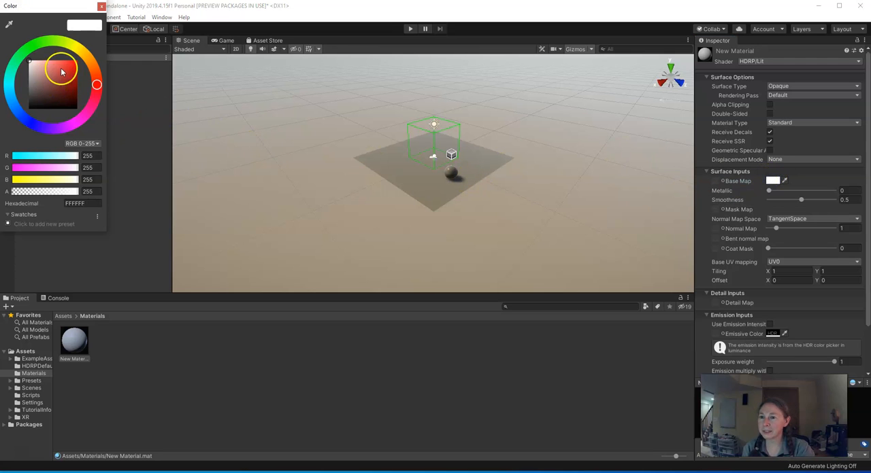
{"action": "left_click_drag", "start_coordinate": [97, 84], "coordinate": [33, 124]}
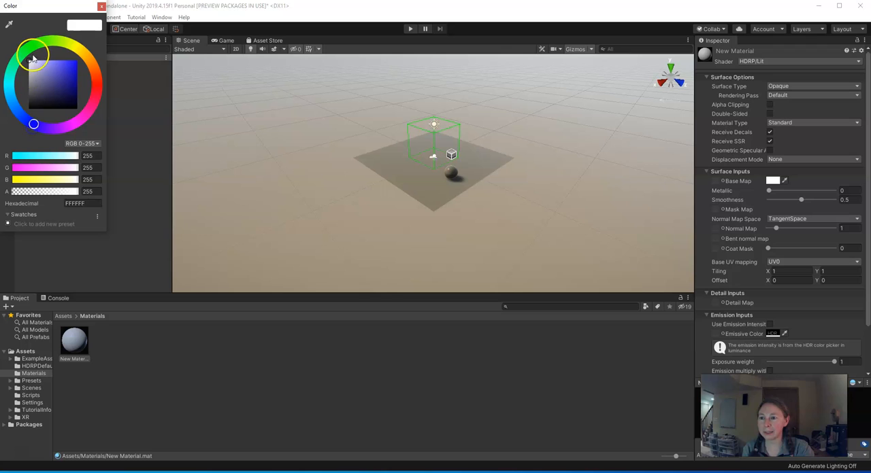
{"action": "left_click_drag", "start_coordinate": [32, 65], "coordinate": [77, 62]}
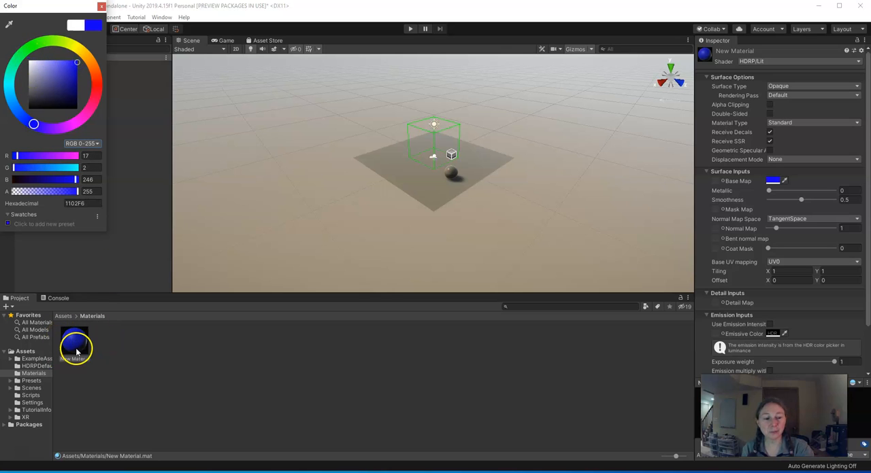
{"action": "left_click", "coordinate": [101, 7]}
{"action": "left_click_drag", "start_coordinate": [73, 346], "coordinate": [449, 176]}
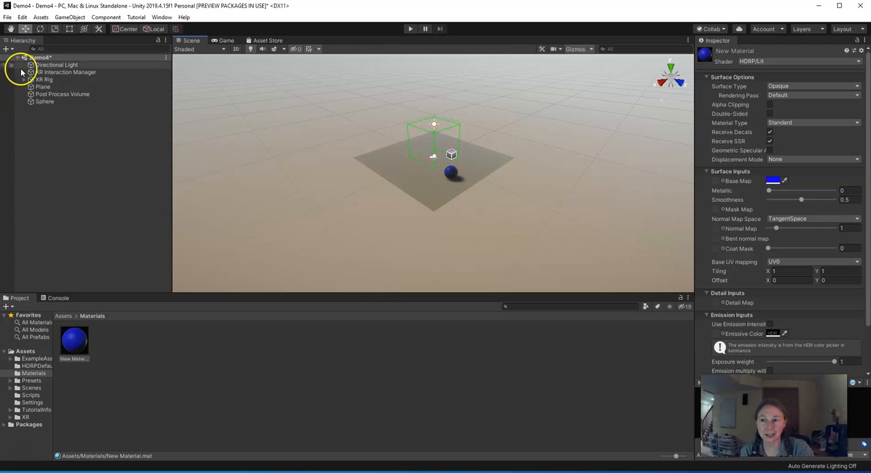
- Add a 3D cylinder to the Demo4 scene and rename it RightHand
{"action": "left_click", "coordinate": [70, 18]}
{"action": "mouse_move", "coordinate": [79, 49]}
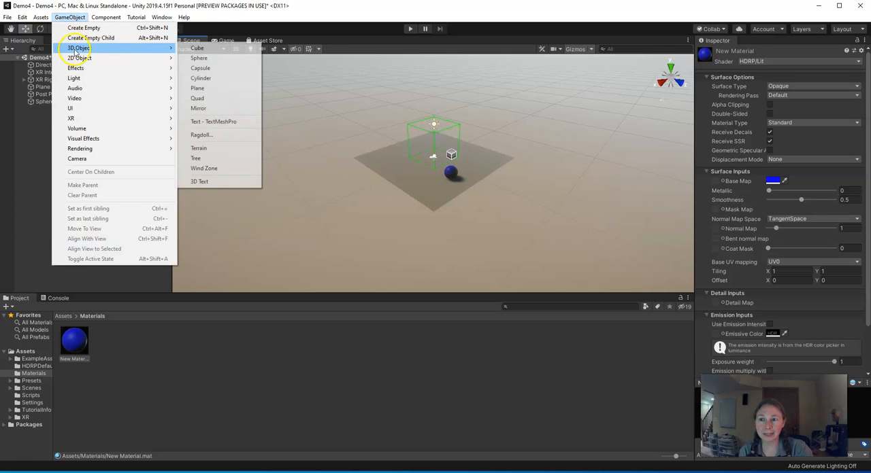
{"action": "left_click", "coordinate": [203, 79]}
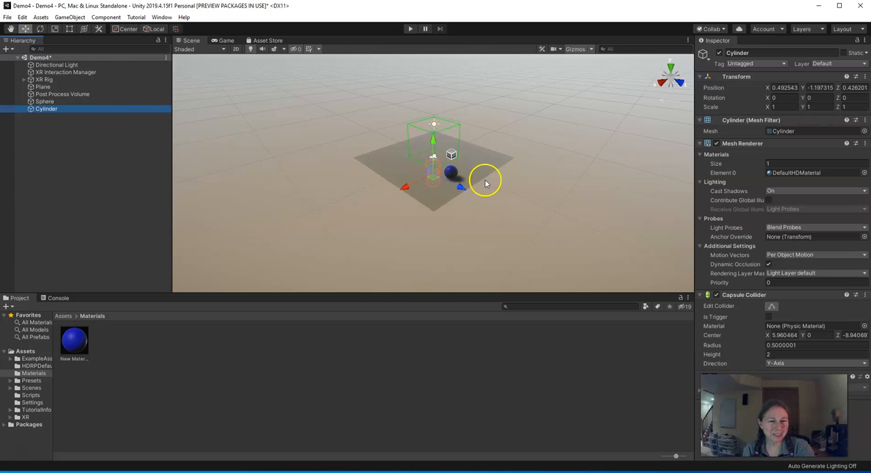
{"action": "left_click", "coordinate": [51, 111]}
{"action": "type", "text": "RightHsn"}
{"action": "key", "text": "BackSpace"}
{"action": "key", "text": "BackSpace"}
{"action": "type", "text": "and"}
{"action": "key", "text": "Return"}
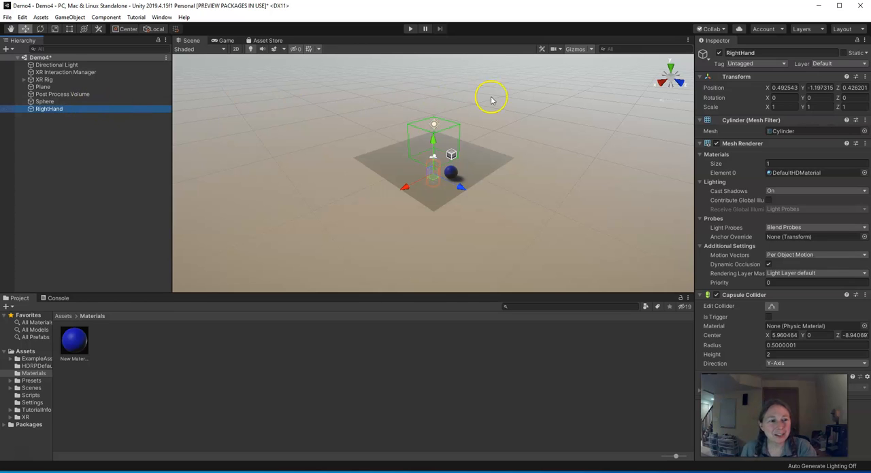
- Set the RightHand transform to position 0, 0, 0, X rotation 90 and scale 0.05 on all three axes
{"action": "left_click", "coordinate": [789, 88]}
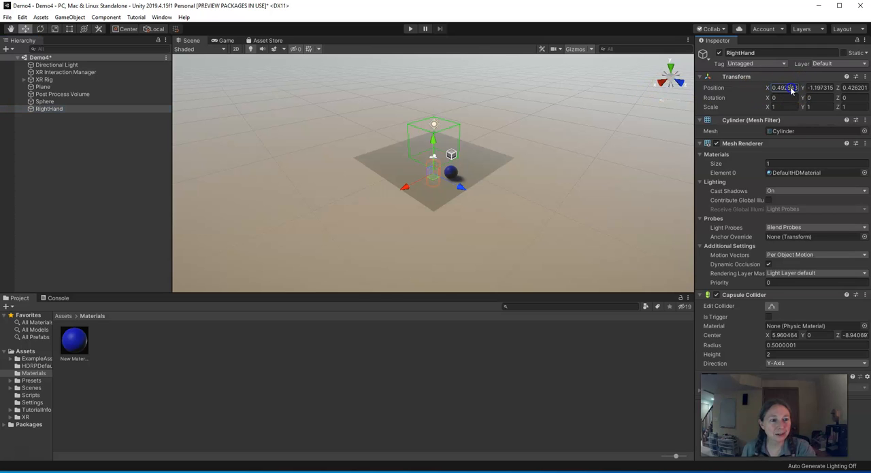
{"action": "type", "text": "0"}
{"action": "key", "text": "Tab"}
{"action": "type", "text": "0"}
{"action": "key", "text": "Tab"}
{"action": "type", "text": "0"}
{"action": "key", "text": "Tab"}
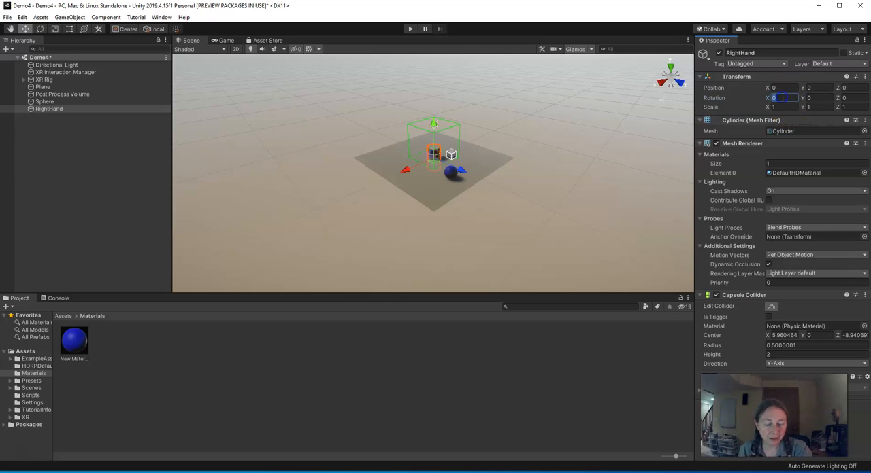
{"action": "type", "text": "90"}
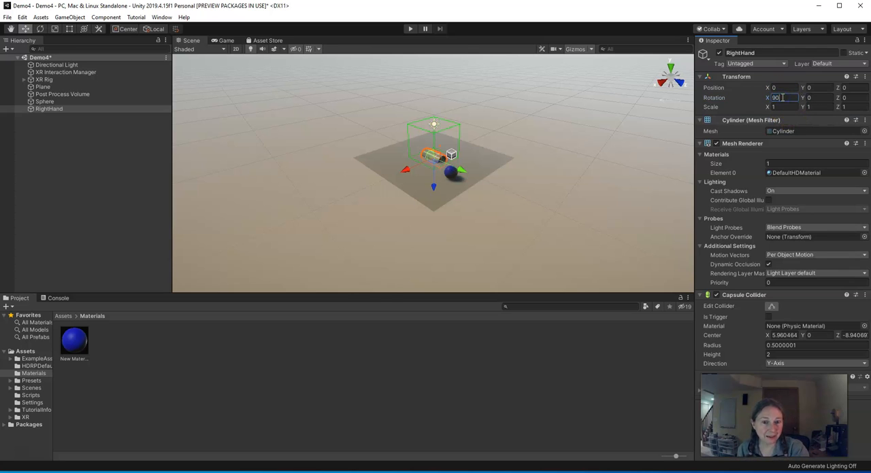
{"action": "left_click", "coordinate": [784, 107]}
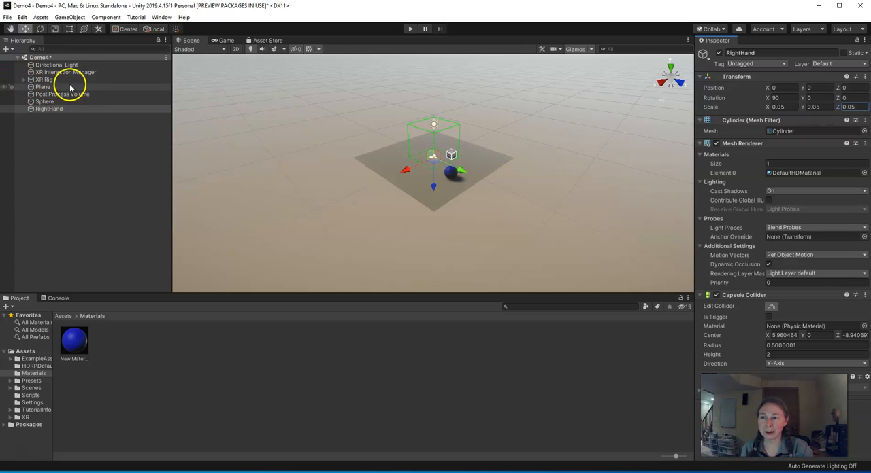
- Make RightHand a child of RightHand Controller under the XR Rig's Camera Offset
{"action": "left_click", "coordinate": [24, 80]}
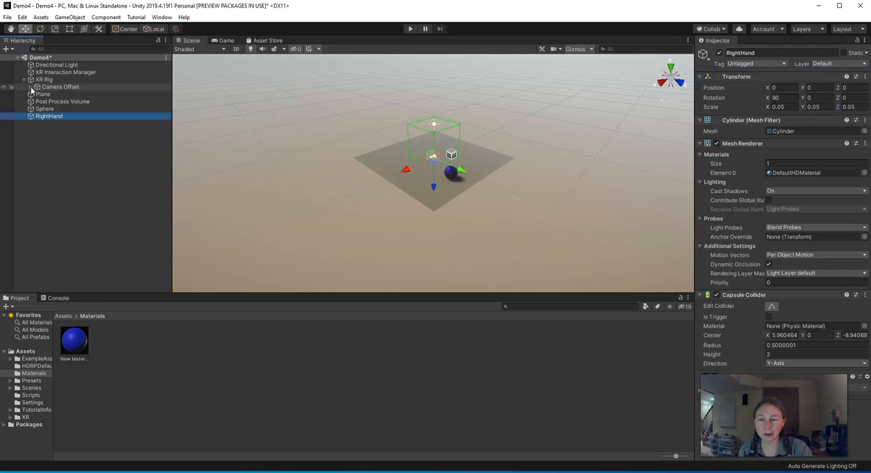
{"action": "left_click", "coordinate": [31, 87]}
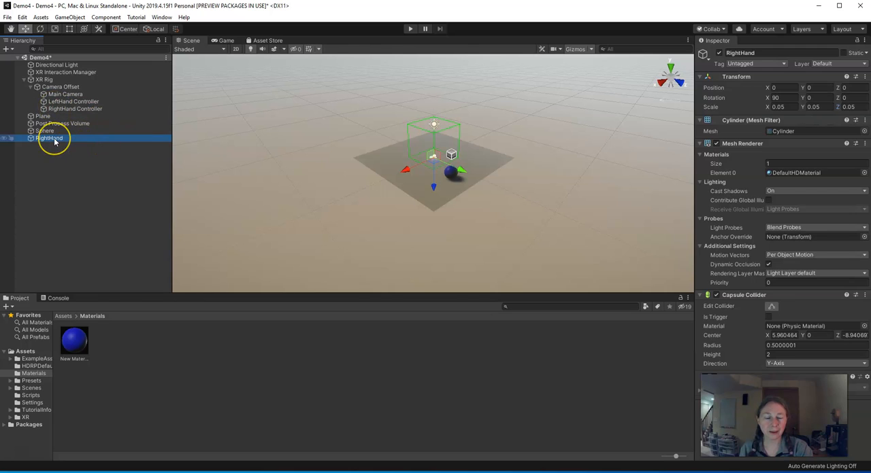
{"action": "left_click_drag", "start_coordinate": [54, 137], "coordinate": [73, 112]}
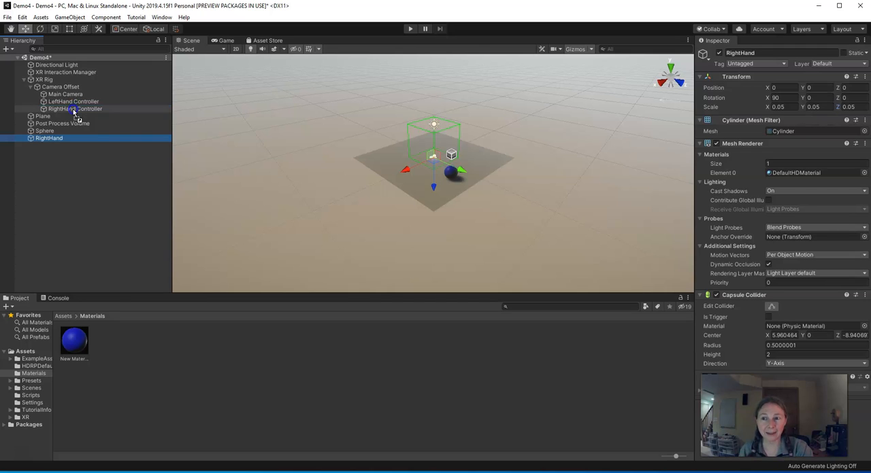
{"action": "left_click_drag", "start_coordinate": [73, 113], "coordinate": [74, 112]}
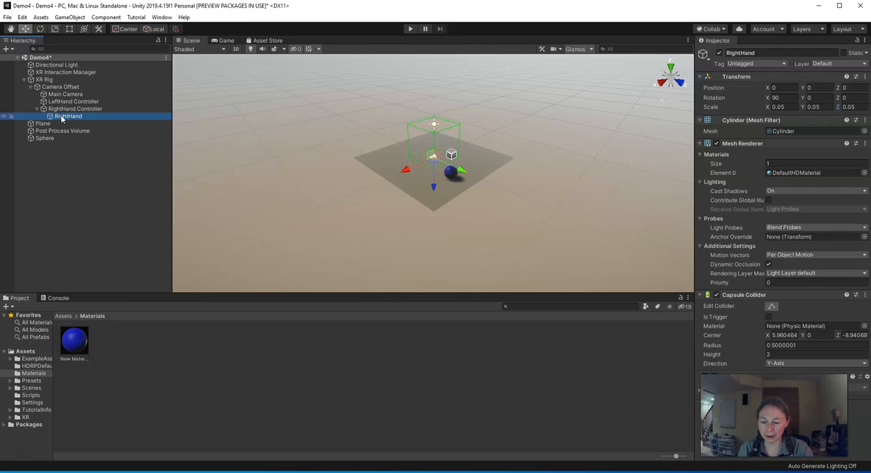
- Duplicate the RightHand cylinder and make the copy a child of LeftHand Controller
{"action": "key", "text": "ctrl+d"}
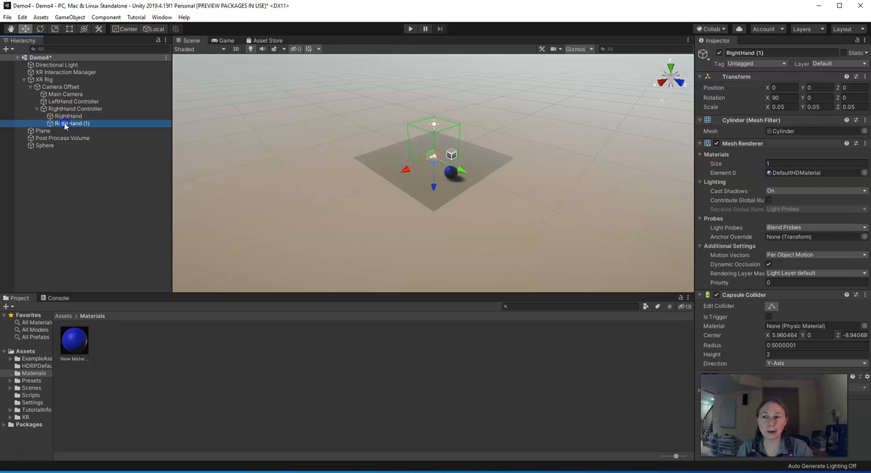
{"action": "left_click_drag", "start_coordinate": [69, 121], "coordinate": [71, 103]}
- Rename the copied cylinder under LeftHand Controller as LeftHand
{"action": "double_click", "coordinate": [80, 110]}
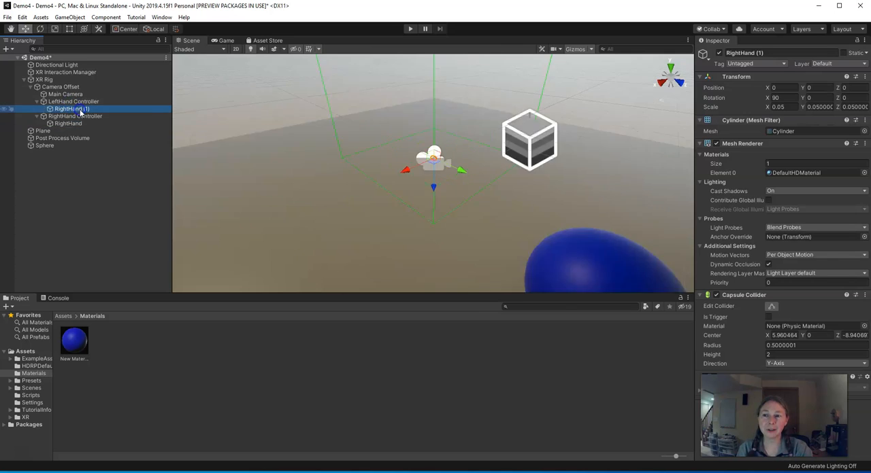
{"action": "left_click", "coordinate": [80, 112]}
{"action": "left_click", "coordinate": [91, 108]}
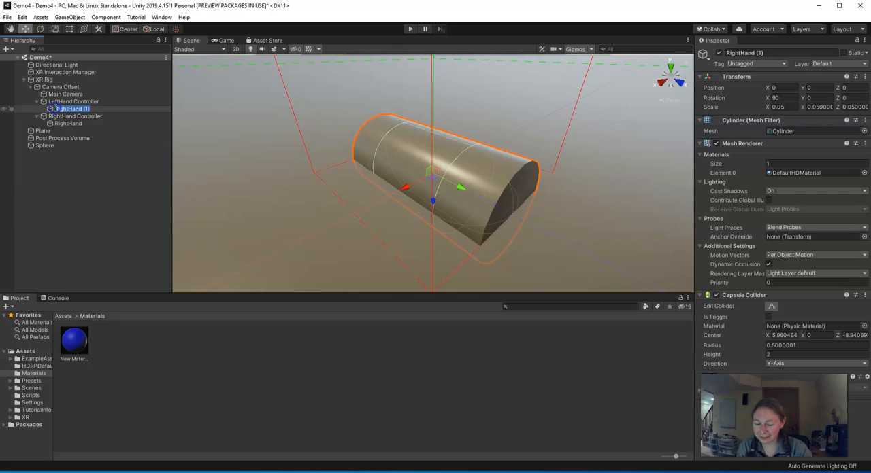
{"action": "type", "text": "Le"}
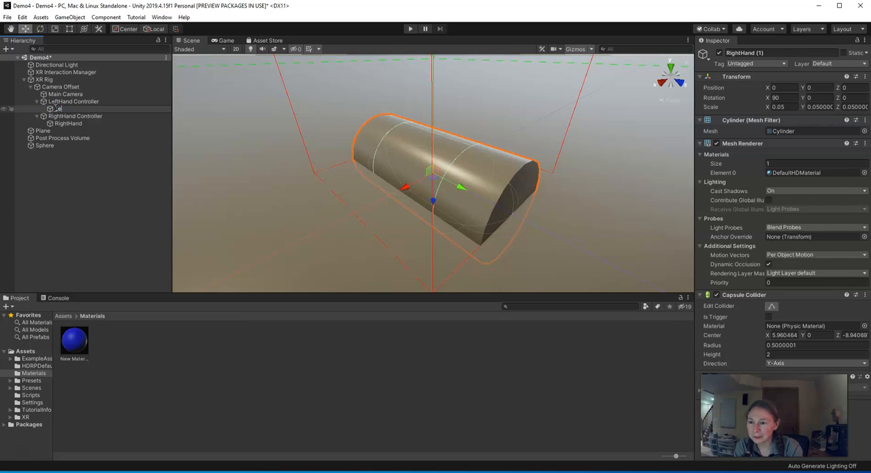
{"action": "type", "text": "ftHand"}
{"action": "key", "text": "Return"}
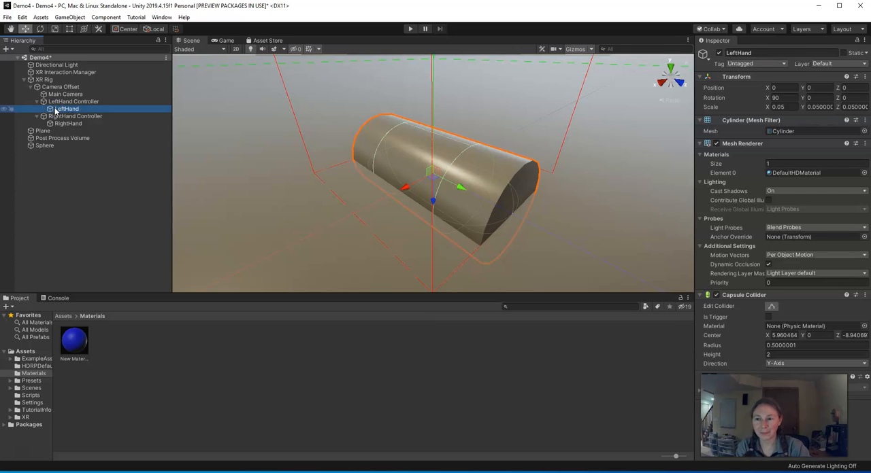
{"action": "left_click", "coordinate": [45, 80]}
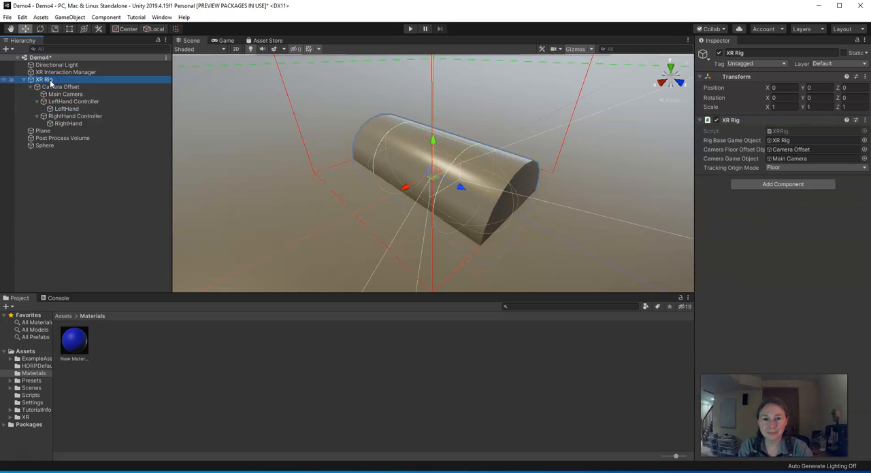
{"action": "scroll", "coordinate": [367, 163], "scroll_direction": "down", "scroll_amount": 8}
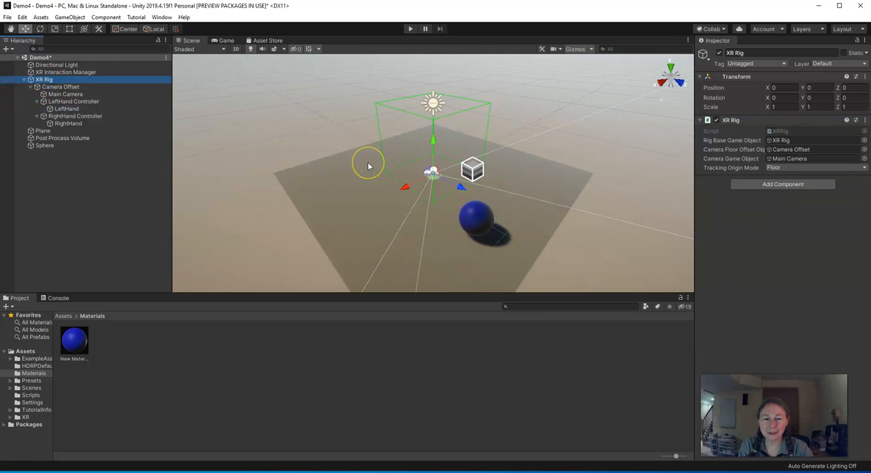
{"action": "scroll", "coordinate": [371, 172], "scroll_direction": "down", "scroll_amount": 1}
{"action": "scroll", "coordinate": [370, 172], "scroll_direction": "up", "scroll_amount": 12}
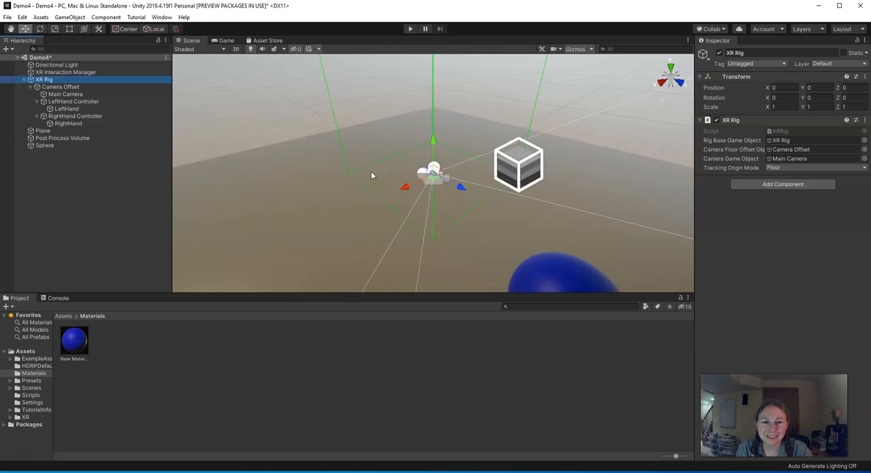
{"action": "scroll", "coordinate": [367, 174], "scroll_direction": "up", "scroll_amount": 2}
{"action": "scroll", "coordinate": [367, 174], "scroll_direction": "down", "scroll_amount": 8}
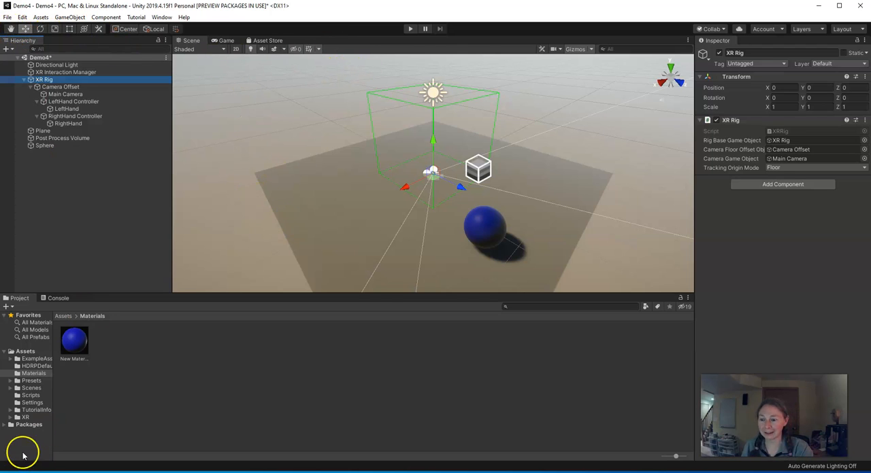
- Save the Demo4 scene
{"action": "left_click", "coordinate": [8, 18]}
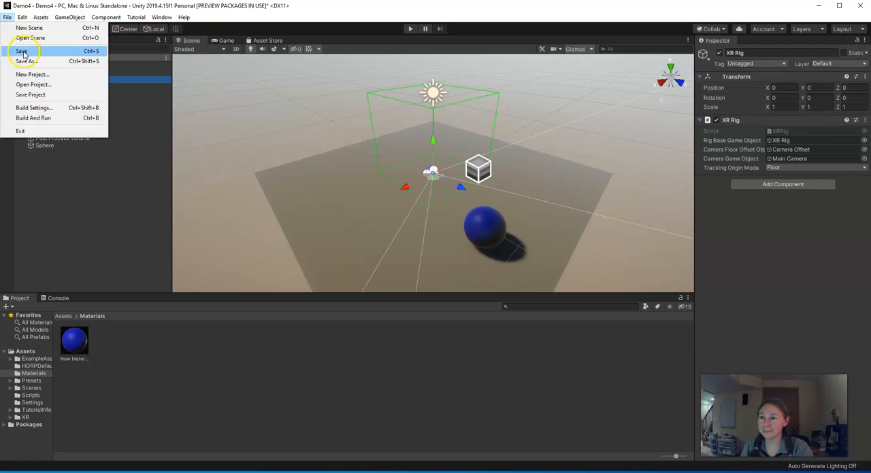
{"action": "left_click", "coordinate": [23, 51]}
{"action": "left_click", "coordinate": [16, 455]}
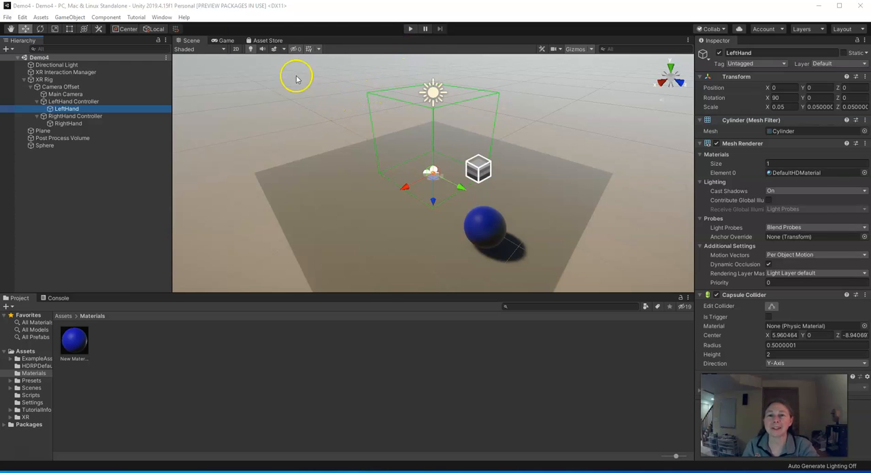
- Open the Package Manager, select the XR Interaction Toolkit package and widen the package list
{"action": "left_click", "coordinate": [156, 19]}
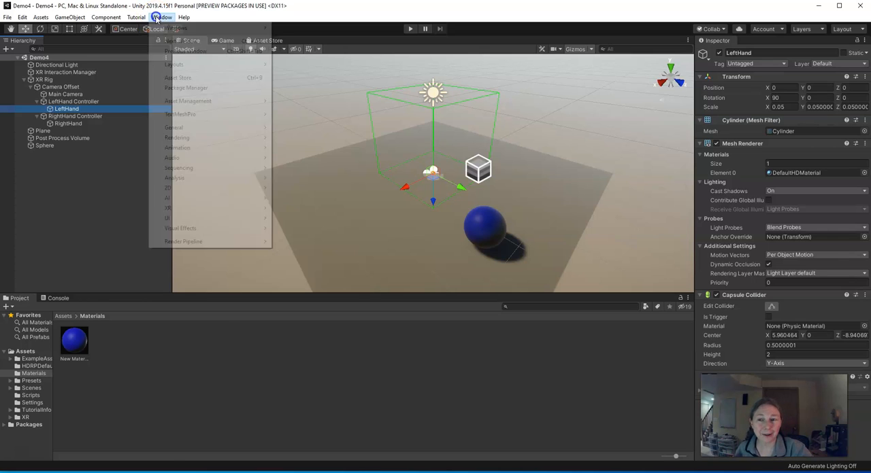
{"action": "left_click", "coordinate": [177, 89]}
{"action": "scroll", "coordinate": [53, 146], "scroll_direction": "down", "scroll_amount": 15}
{"action": "scroll", "coordinate": [53, 146], "scroll_direction": "down", "scroll_amount": 10}
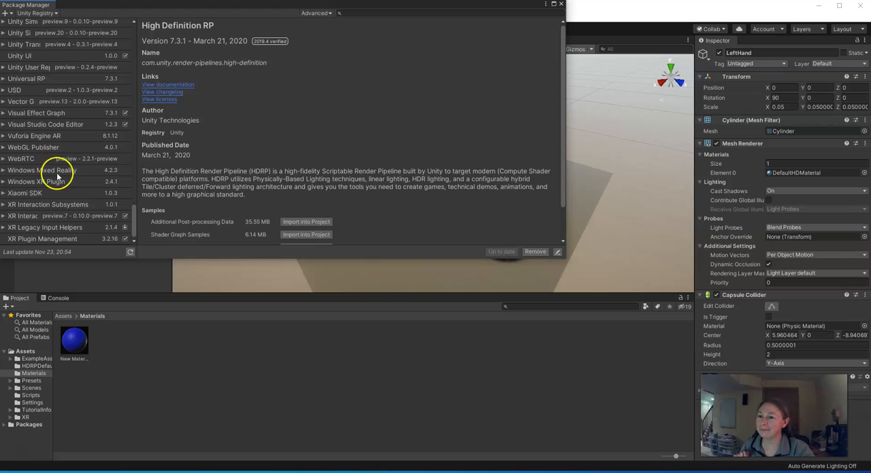
{"action": "left_click", "coordinate": [19, 216]}
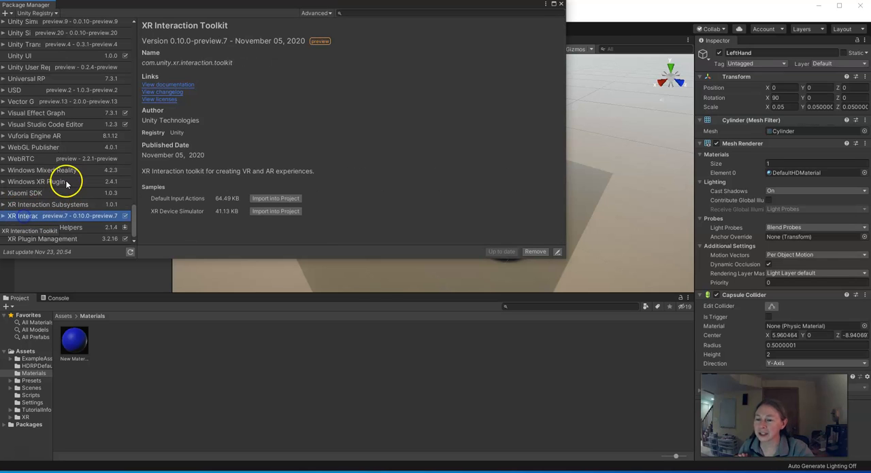
{"action": "left_click_drag", "start_coordinate": [136, 170], "coordinate": [214, 173]}
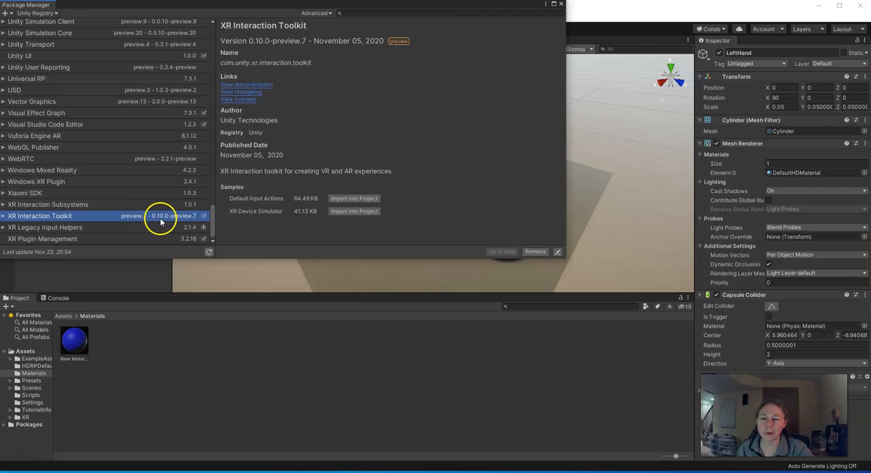
- Show all versions of the XR Interaction Toolkit and switch the package to version 0.9.3-preview
{"action": "left_click", "coordinate": [2, 216]}
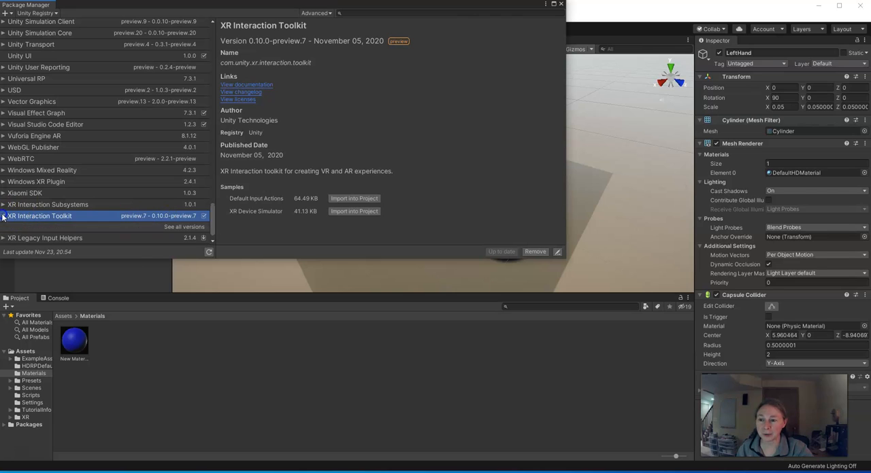
{"action": "left_click", "coordinate": [169, 227]}
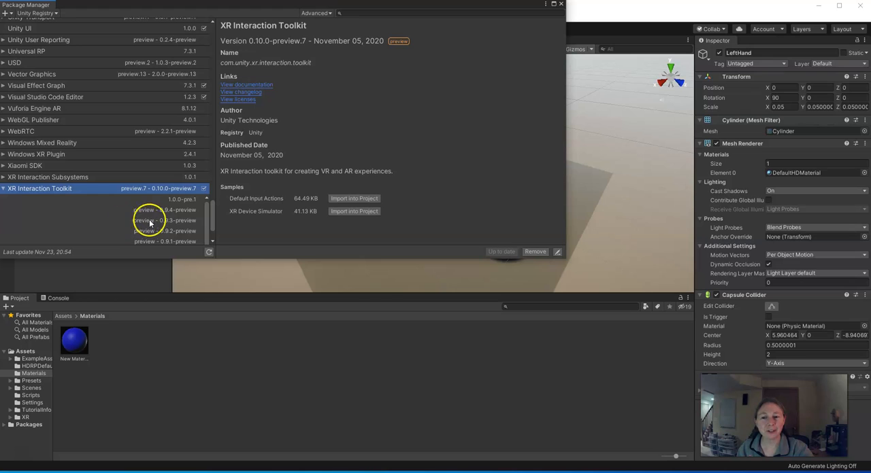
{"action": "left_click", "coordinate": [154, 220]}
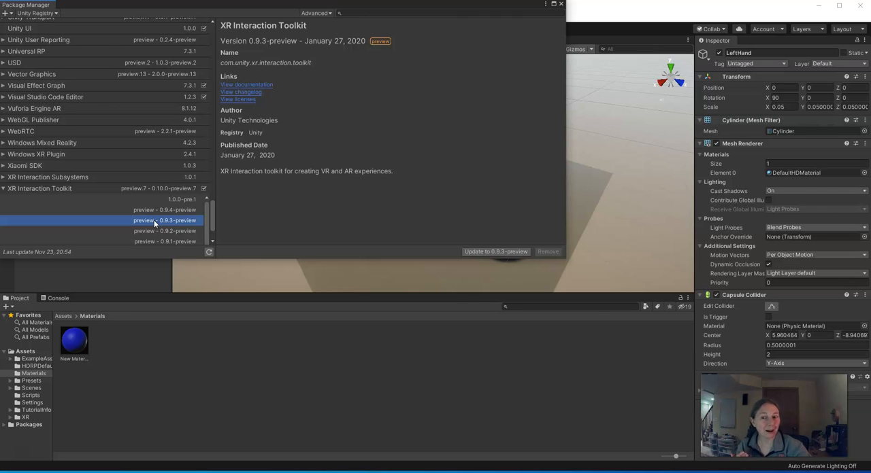
{"action": "left_click", "coordinate": [480, 251]}
{"action": "left_click", "coordinate": [462, 252]}
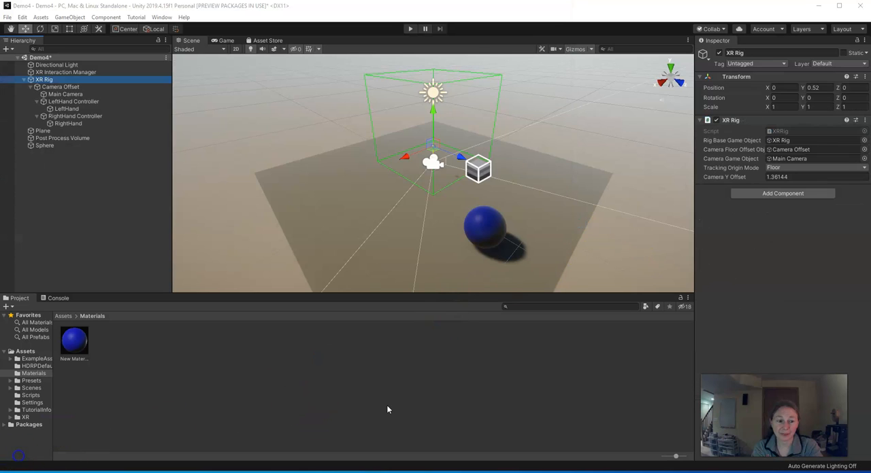
{"action": "left_click", "coordinate": [385, 408]}
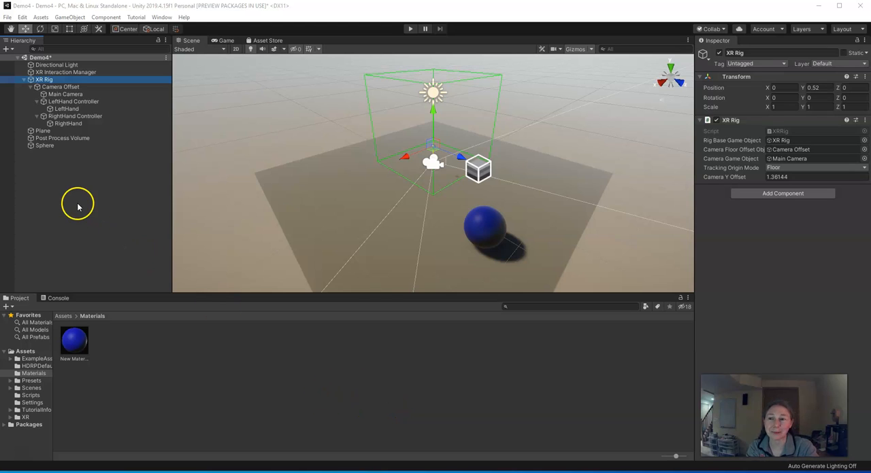
- Move the LeftHand and RightHand cylinders out of the XR Rig's controllers to the root level of the scene hierarchy
{"action": "left_click", "coordinate": [42, 81]}
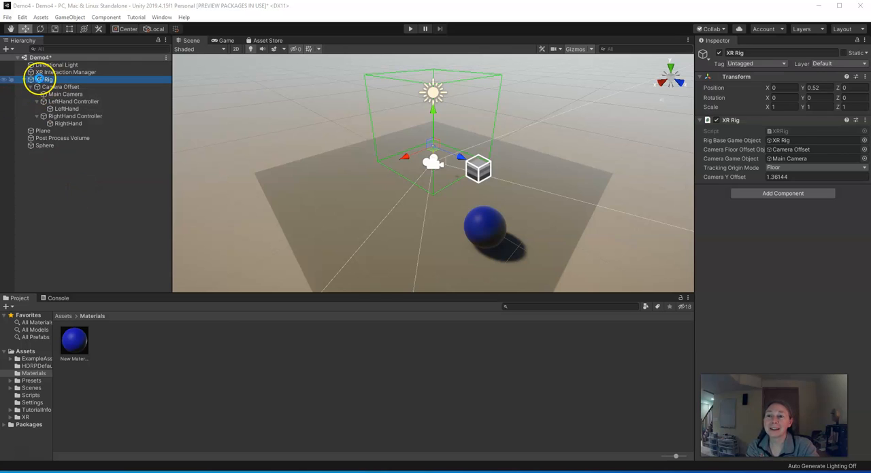
{"action": "left_click", "coordinate": [103, 166]}
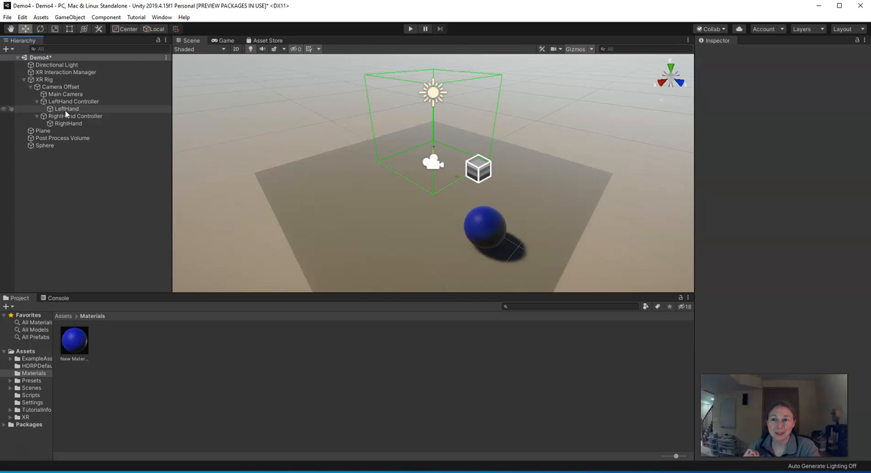
{"action": "left_click_drag", "start_coordinate": [61, 111], "coordinate": [55, 154]}
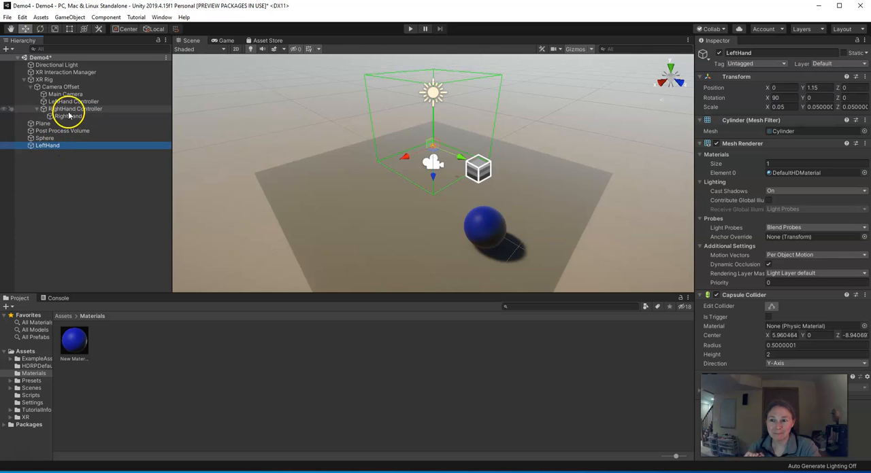
{"action": "left_click_drag", "start_coordinate": [68, 116], "coordinate": [60, 153]}
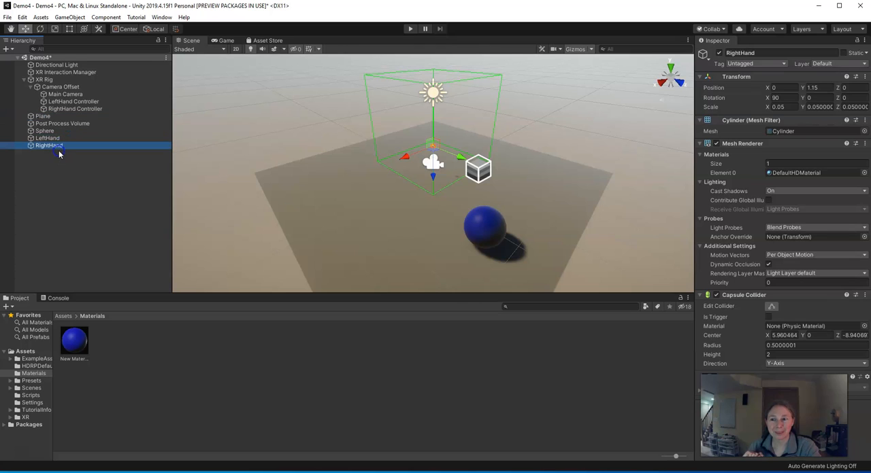
- Delete the old XR Rig and add a new Room-Scale XR Rig to the scene
{"action": "left_click", "coordinate": [45, 80]}
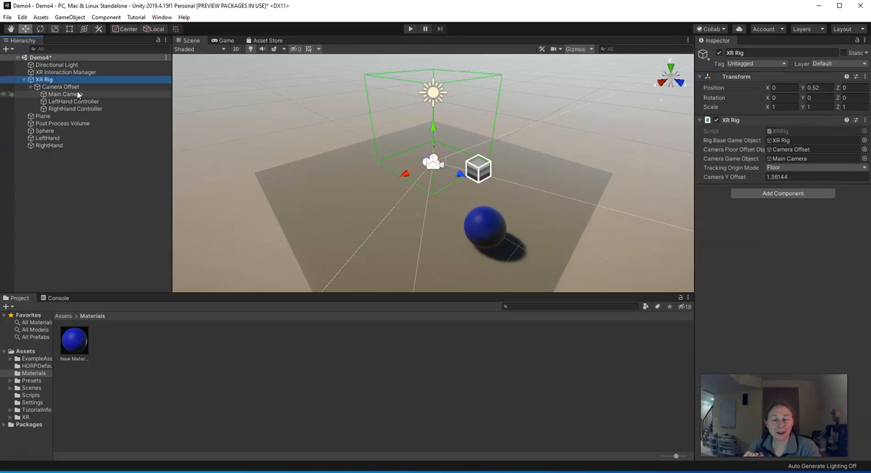
{"action": "key", "text": "Delete"}
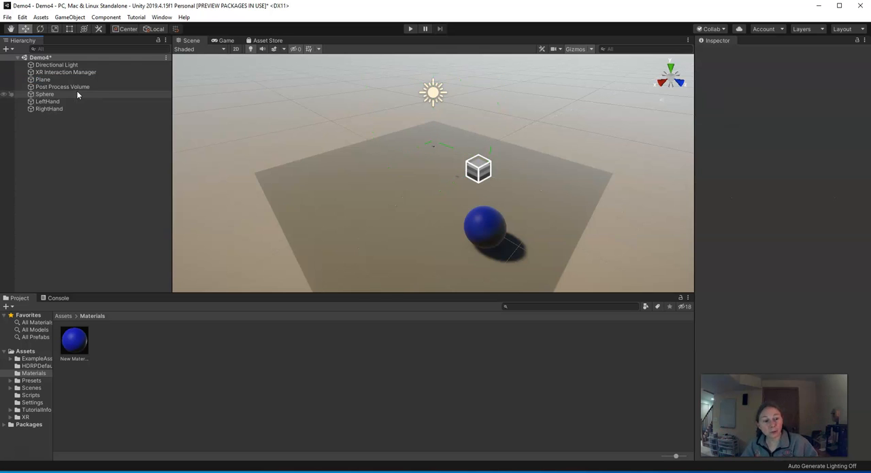
{"action": "left_click", "coordinate": [66, 18]}
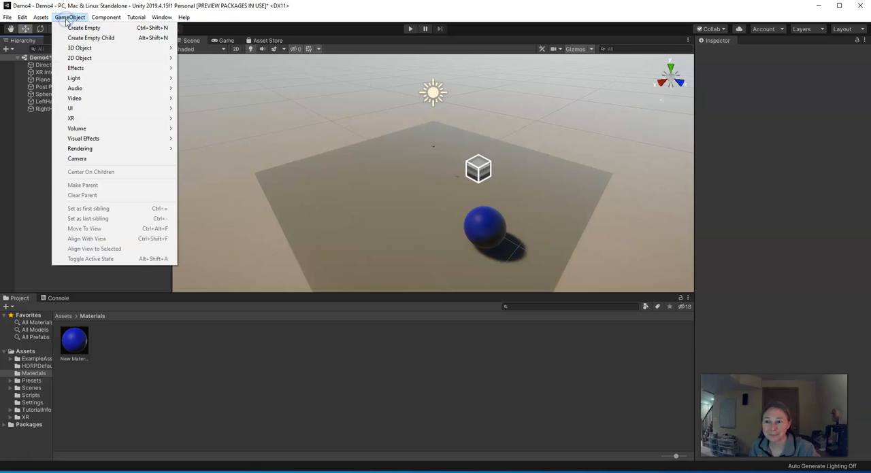
{"action": "mouse_move", "coordinate": [78, 109]}
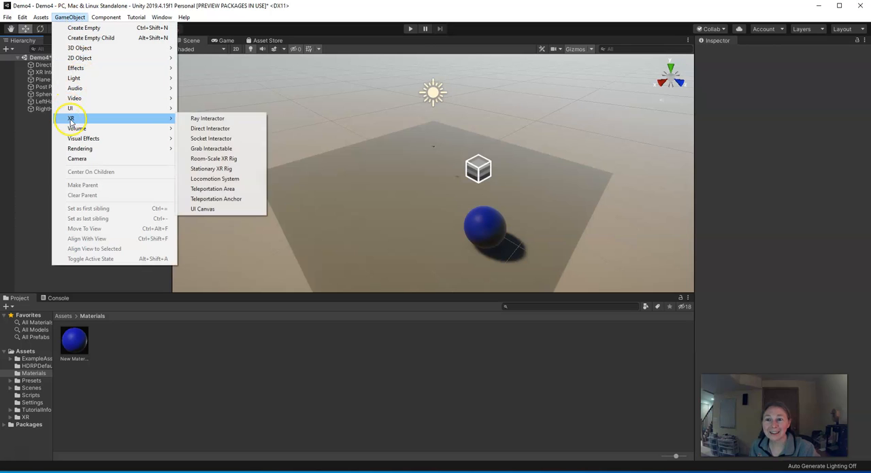
{"action": "left_click", "coordinate": [224, 159]}
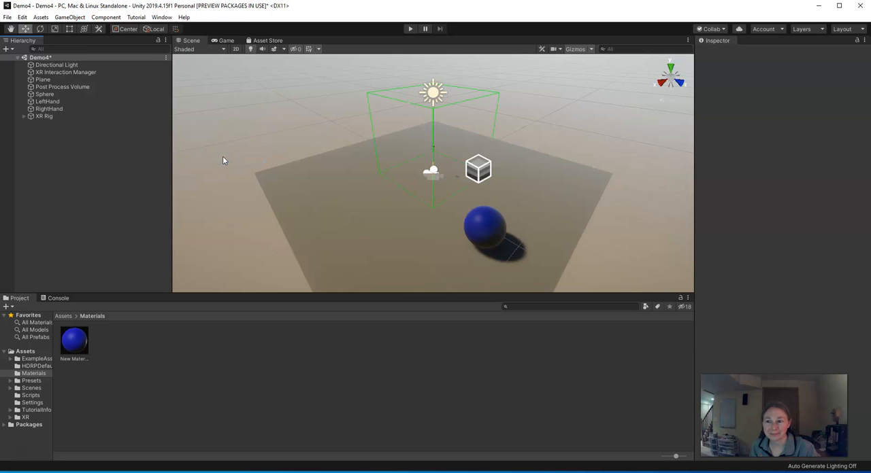
- Parent LeftHand to LeftHand Controller and RightHand to RightHand Controller under the new rig's Camera Offset
{"action": "left_click", "coordinate": [32, 124]}
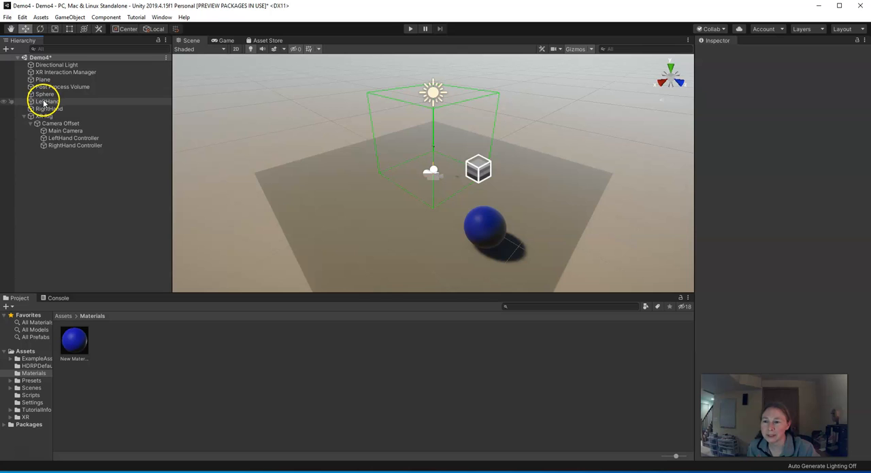
{"action": "left_click_drag", "start_coordinate": [43, 102], "coordinate": [64, 138]}
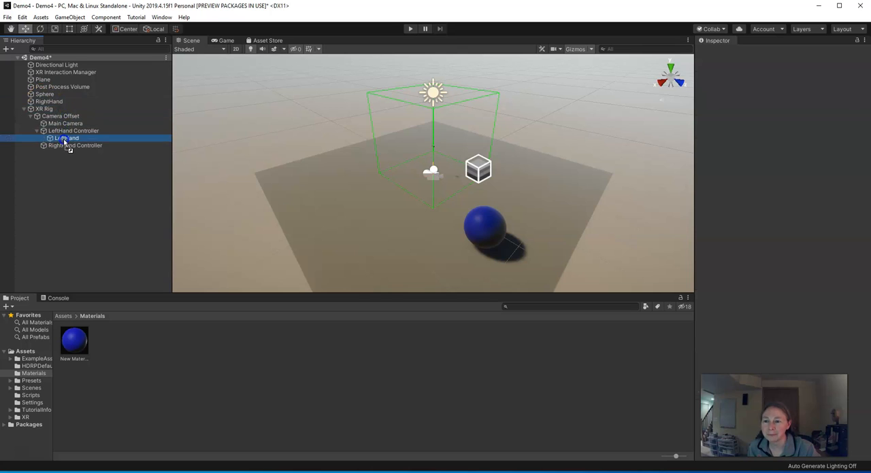
{"action": "left_click_drag", "start_coordinate": [49, 102], "coordinate": [66, 146]}
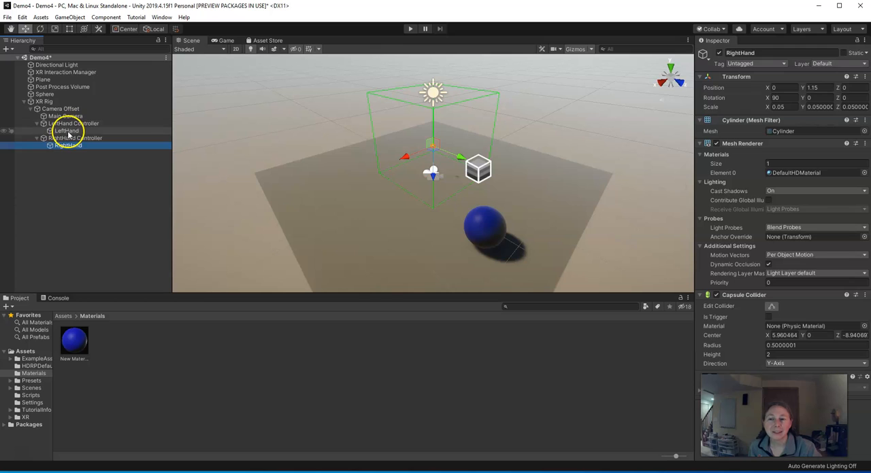
- Set the LeftHand cylinder's Y position to 0
{"action": "left_click", "coordinate": [67, 131]}
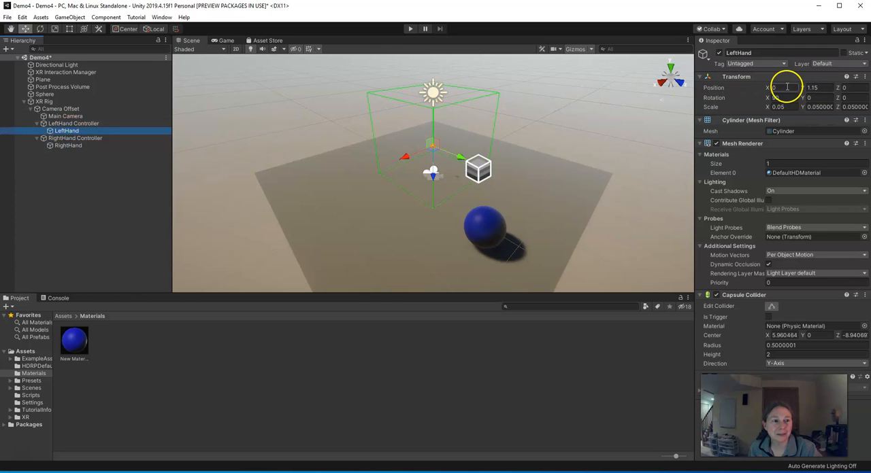
{"action": "left_click", "coordinate": [816, 87]}
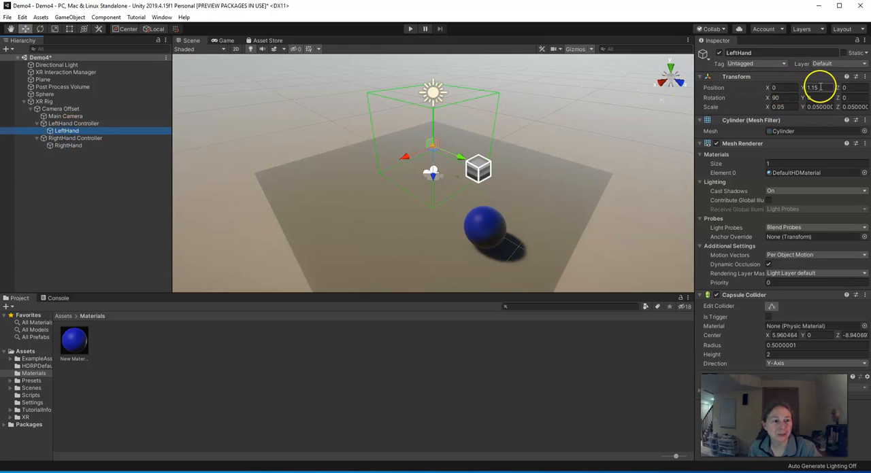
{"action": "left_click", "coordinate": [774, 87]}
{"action": "left_click", "coordinate": [817, 87]}
{"action": "type", "text": "0"}
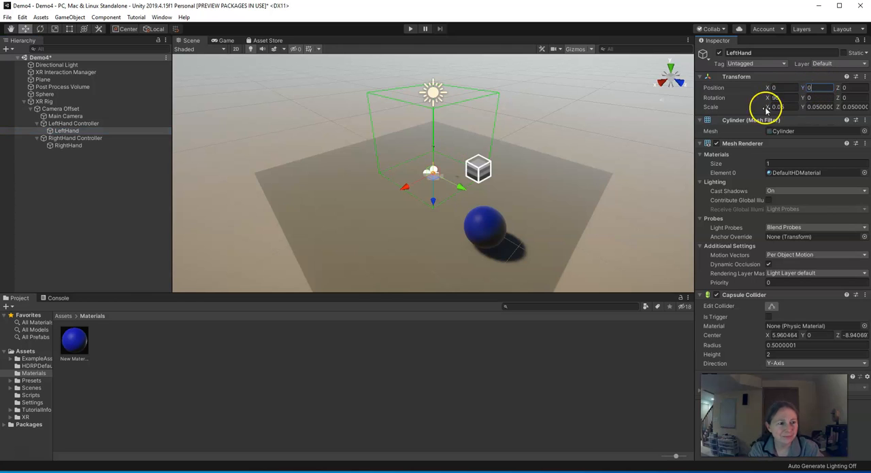
- Set the RightHand cylinder's Y position to 0
{"action": "left_click", "coordinate": [68, 139]}
{"action": "left_click", "coordinate": [66, 145]}
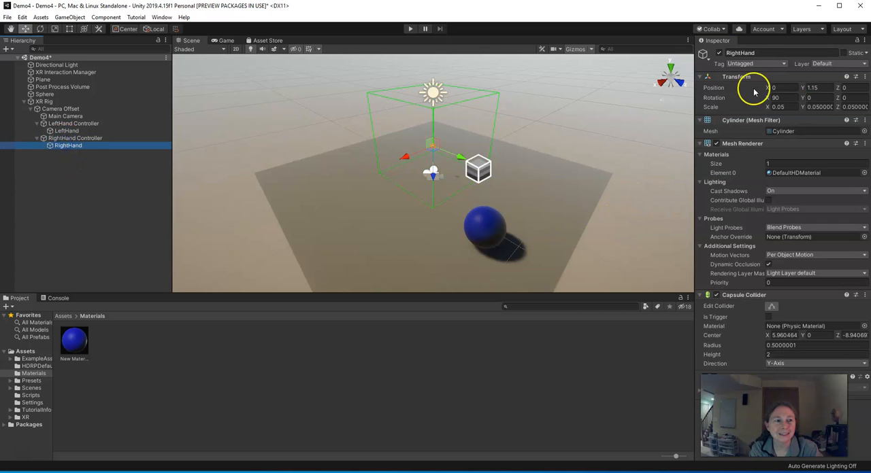
{"action": "left_click", "coordinate": [825, 88]}
{"action": "type", "text": "0"}
{"action": "left_click", "coordinate": [665, 127]}
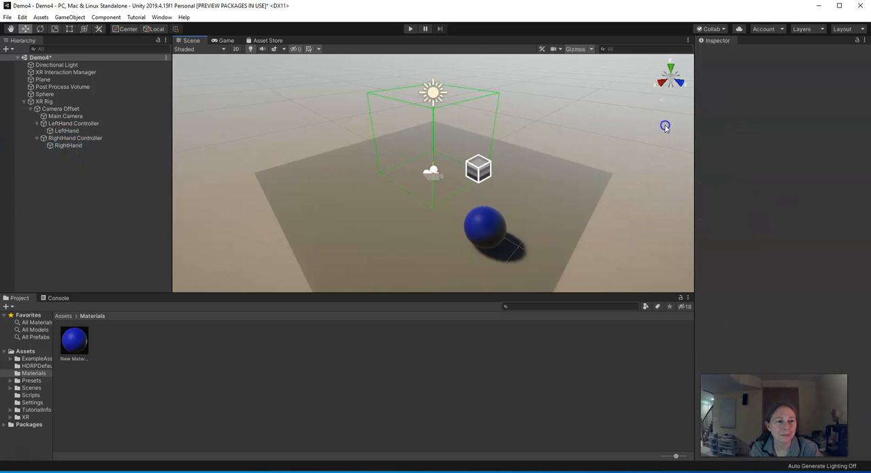
{"action": "left_click", "coordinate": [49, 147]}
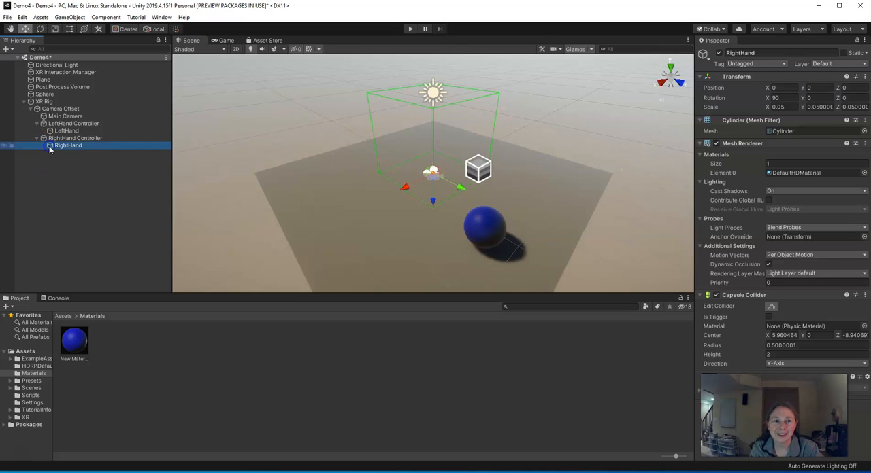
- Save the Demo4 scene and run it in Play mode to test the rig and hands
{"action": "left_click", "coordinate": [7, 17]}
{"action": "left_click", "coordinate": [21, 52]}
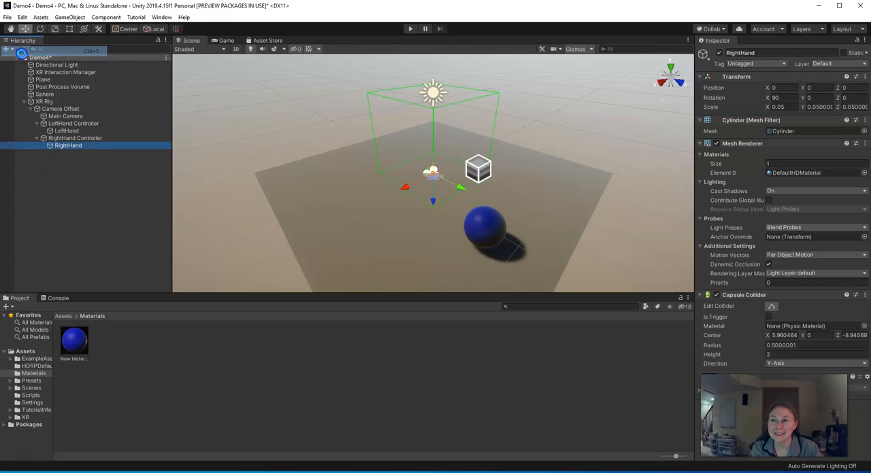
{"action": "left_click", "coordinate": [409, 30]}
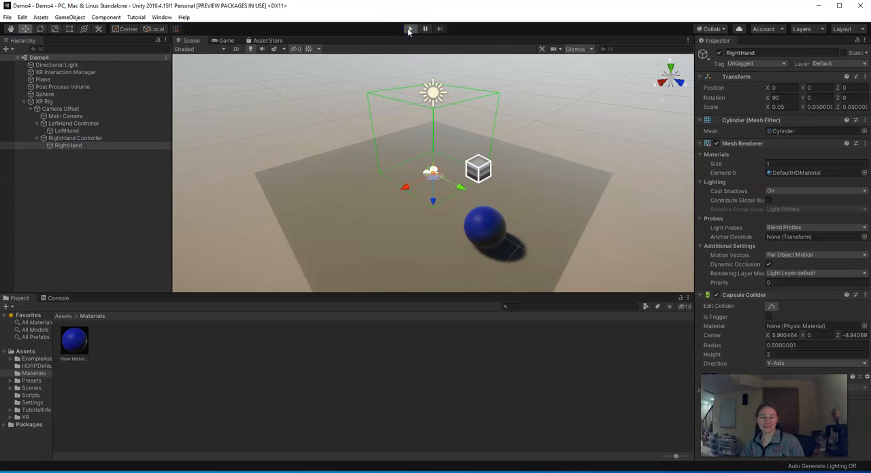
{"action": "left_click", "coordinate": [409, 28]}
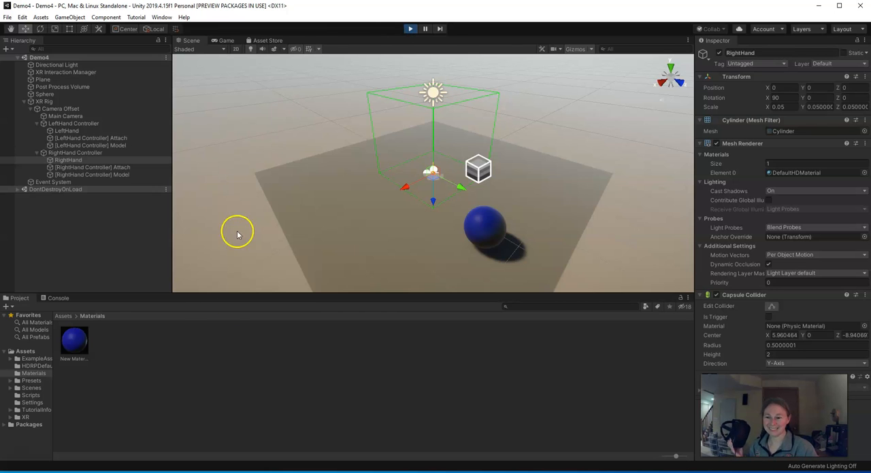